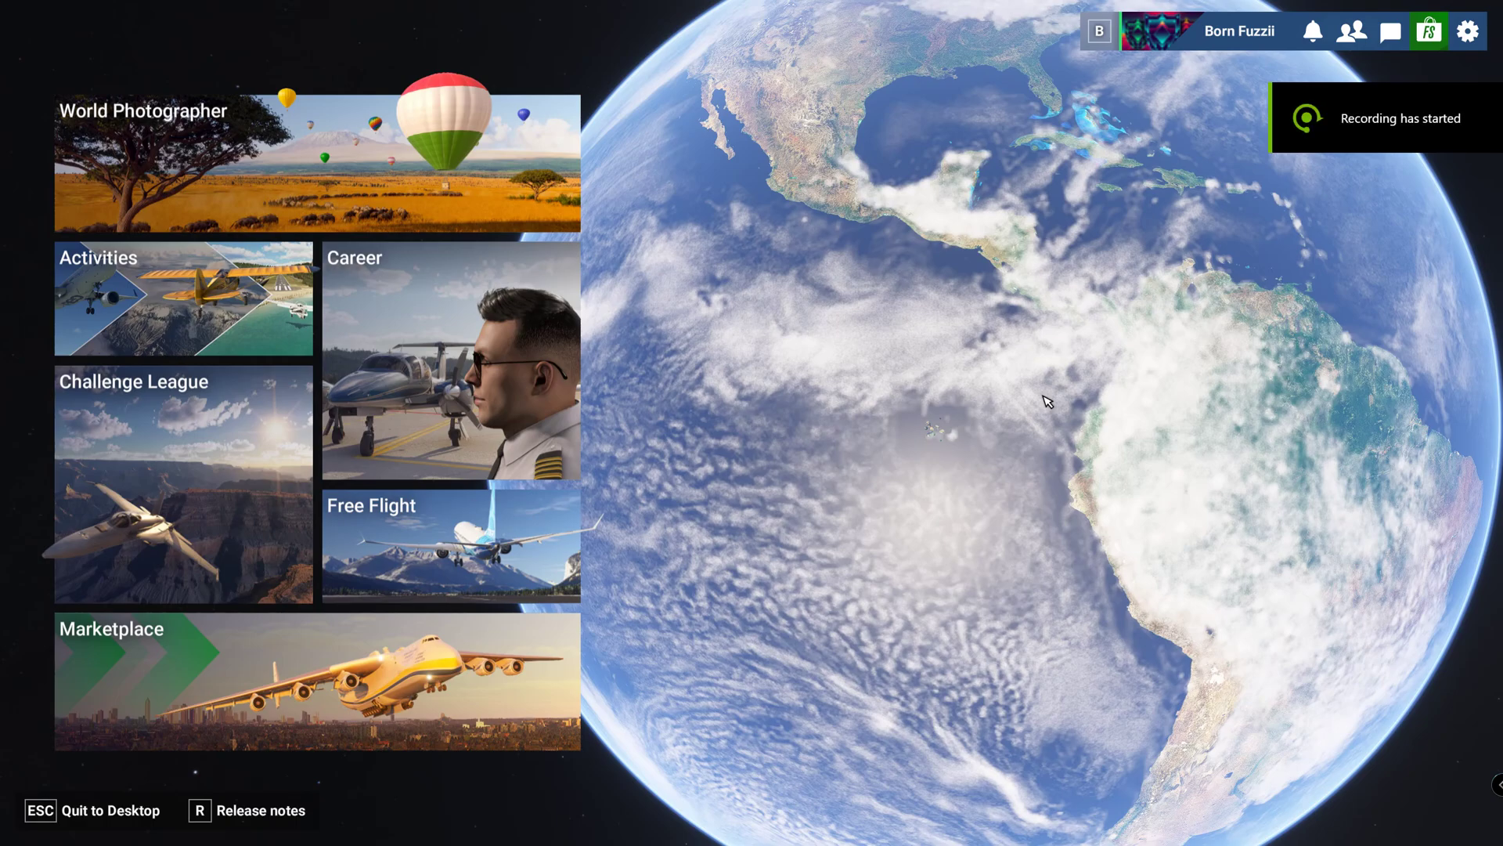
- Open the general graphics settings and expand the Dynamic Settings and Global Rendering Quality groups
left_click(1464, 39)
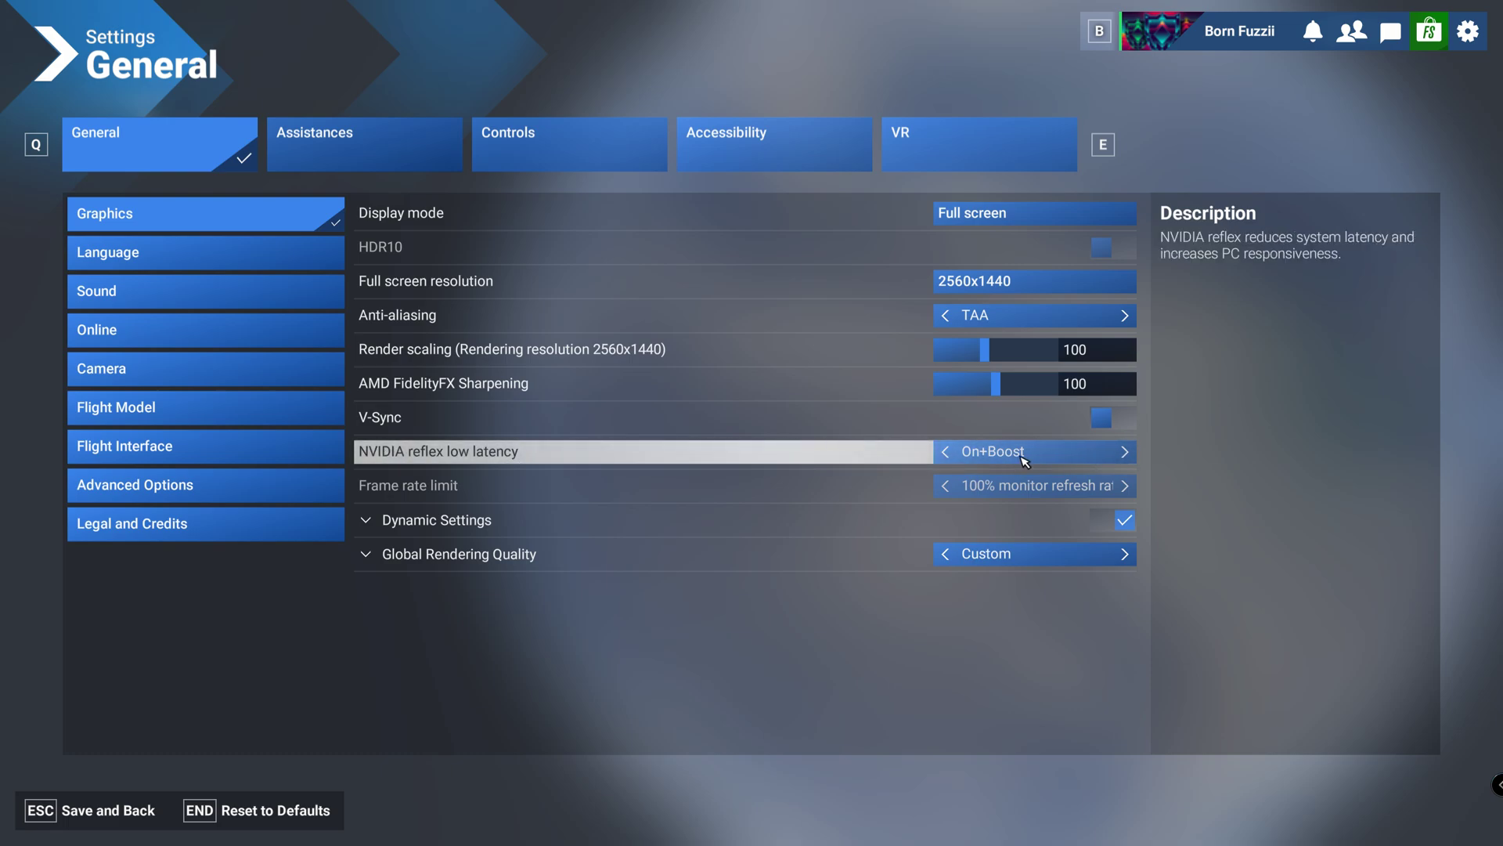
left_click(392, 520)
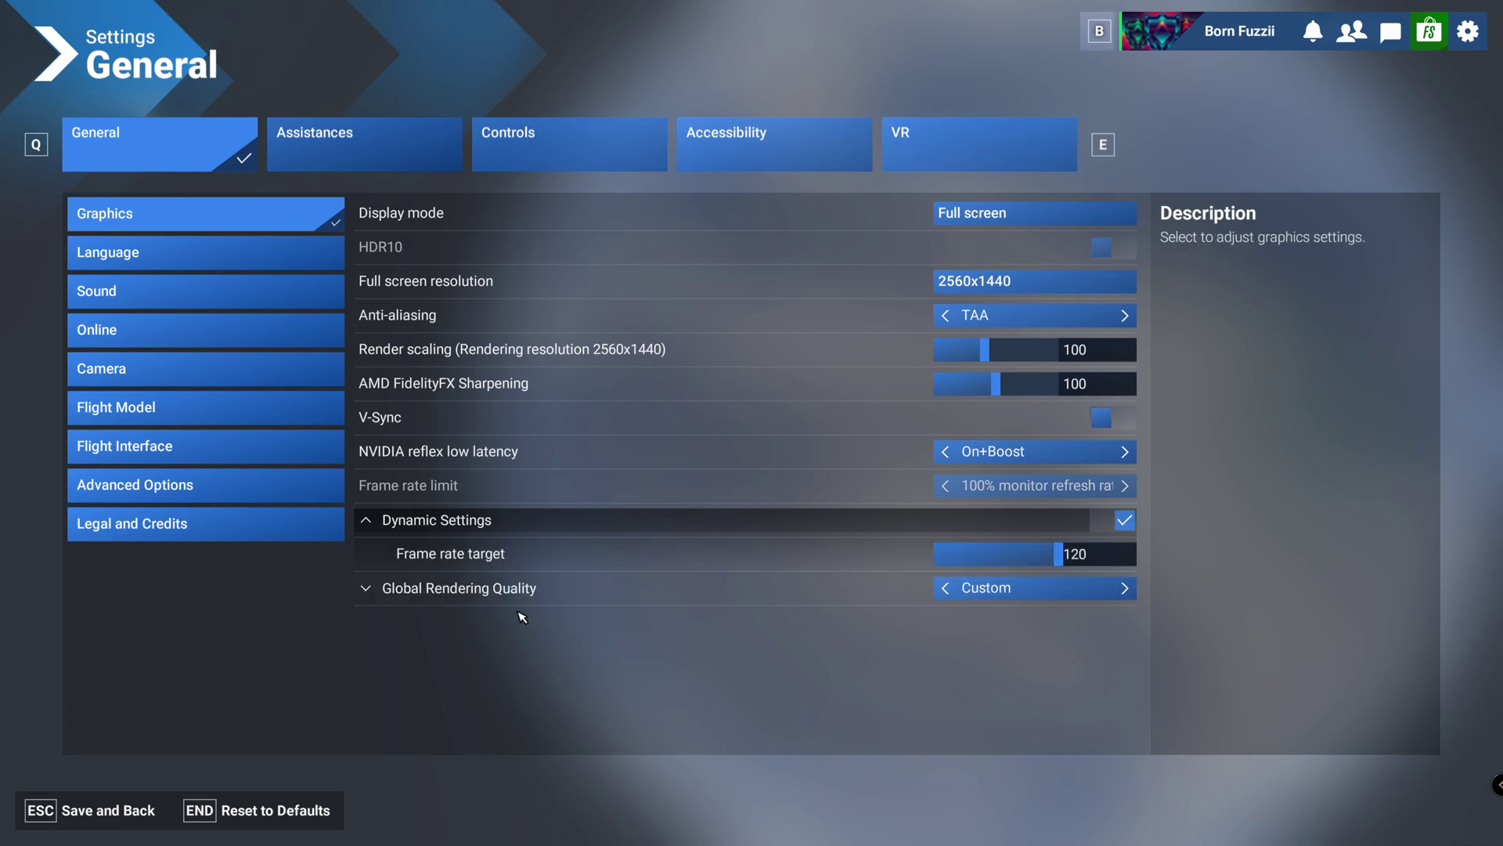
left_click(509, 588)
- Review the advanced graphics settings from Terrain Level of Detail through buildings, vegetation, objects and clouds to Texture supersampling
scroll(569, 608, "down", 5)
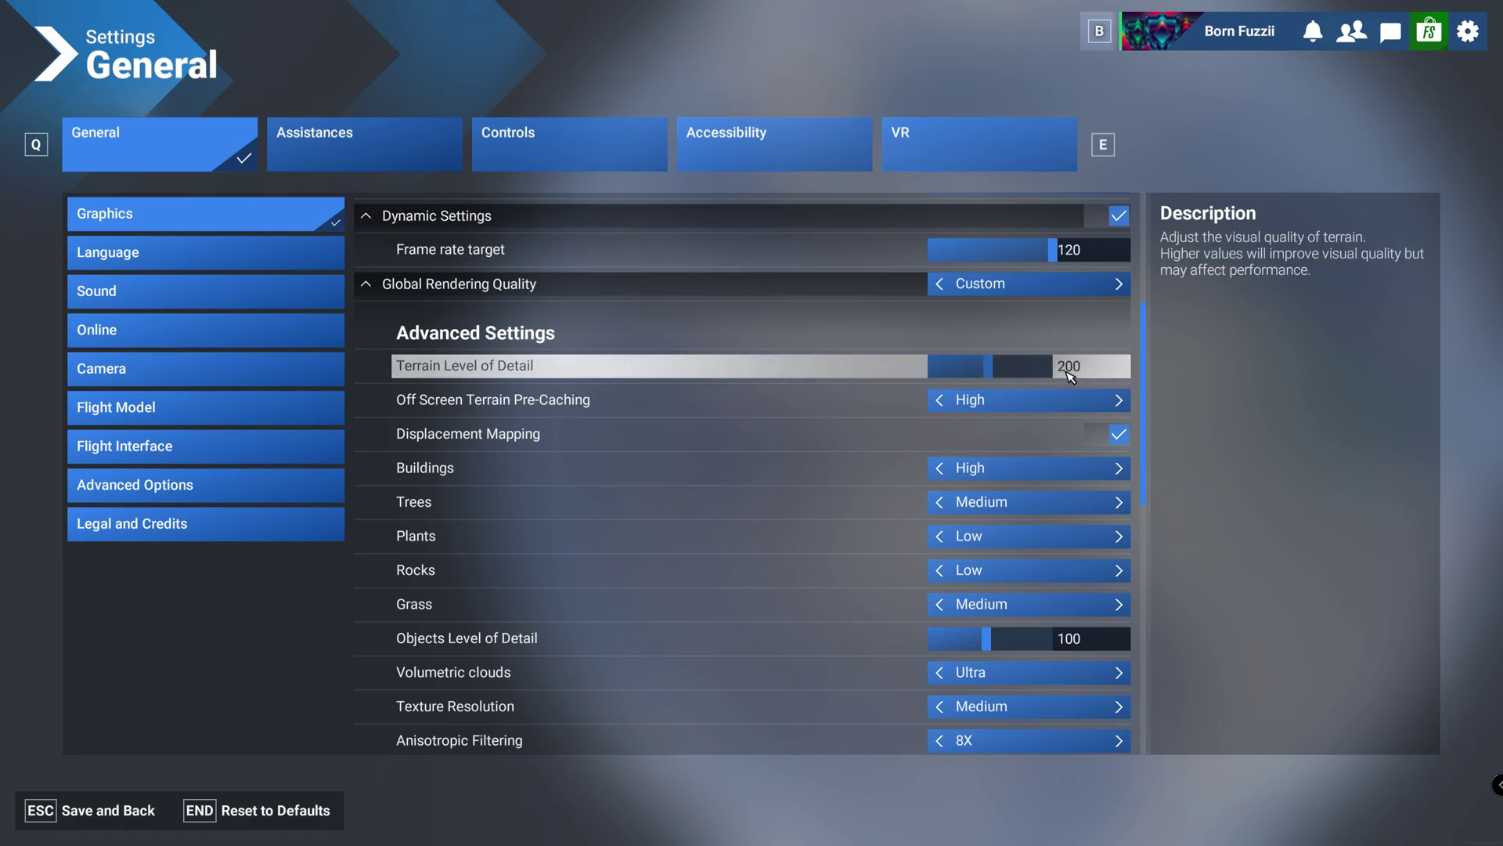
scroll(1072, 372, "down", 1)
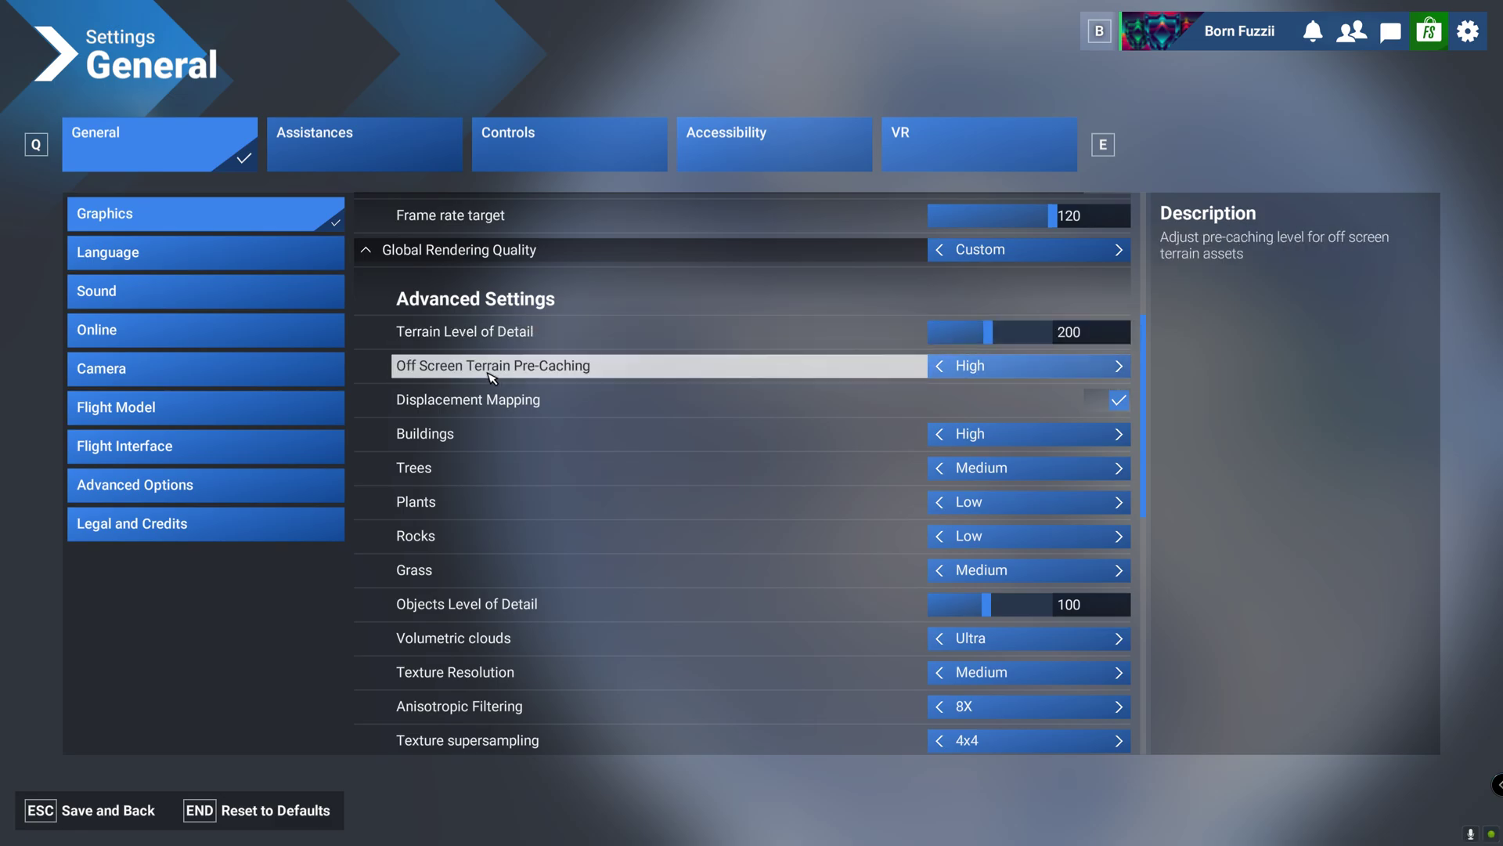
scroll(435, 366, "down", 1)
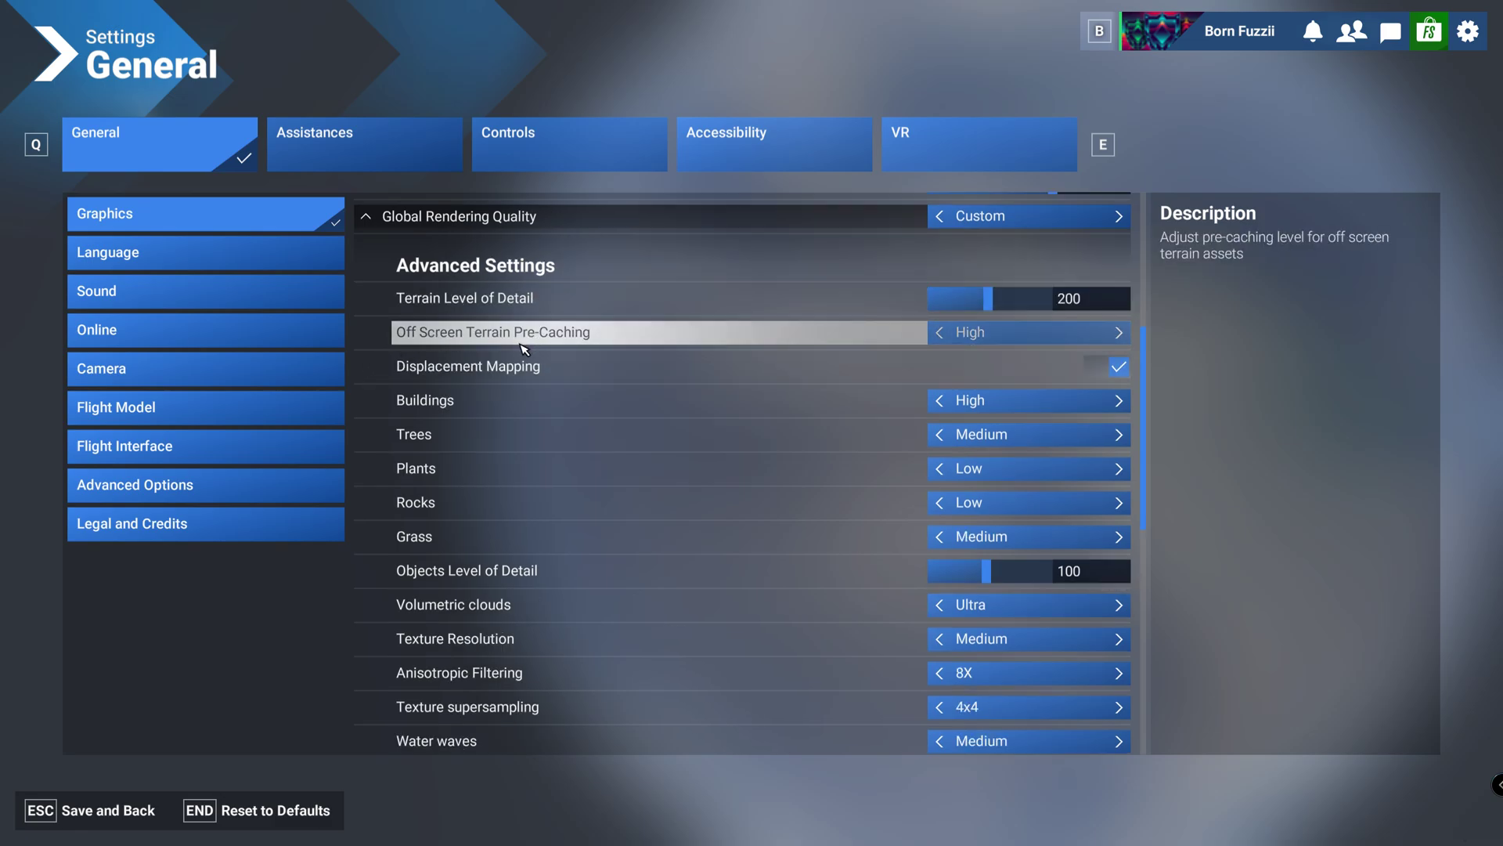
scroll(981, 326, "down", 1)
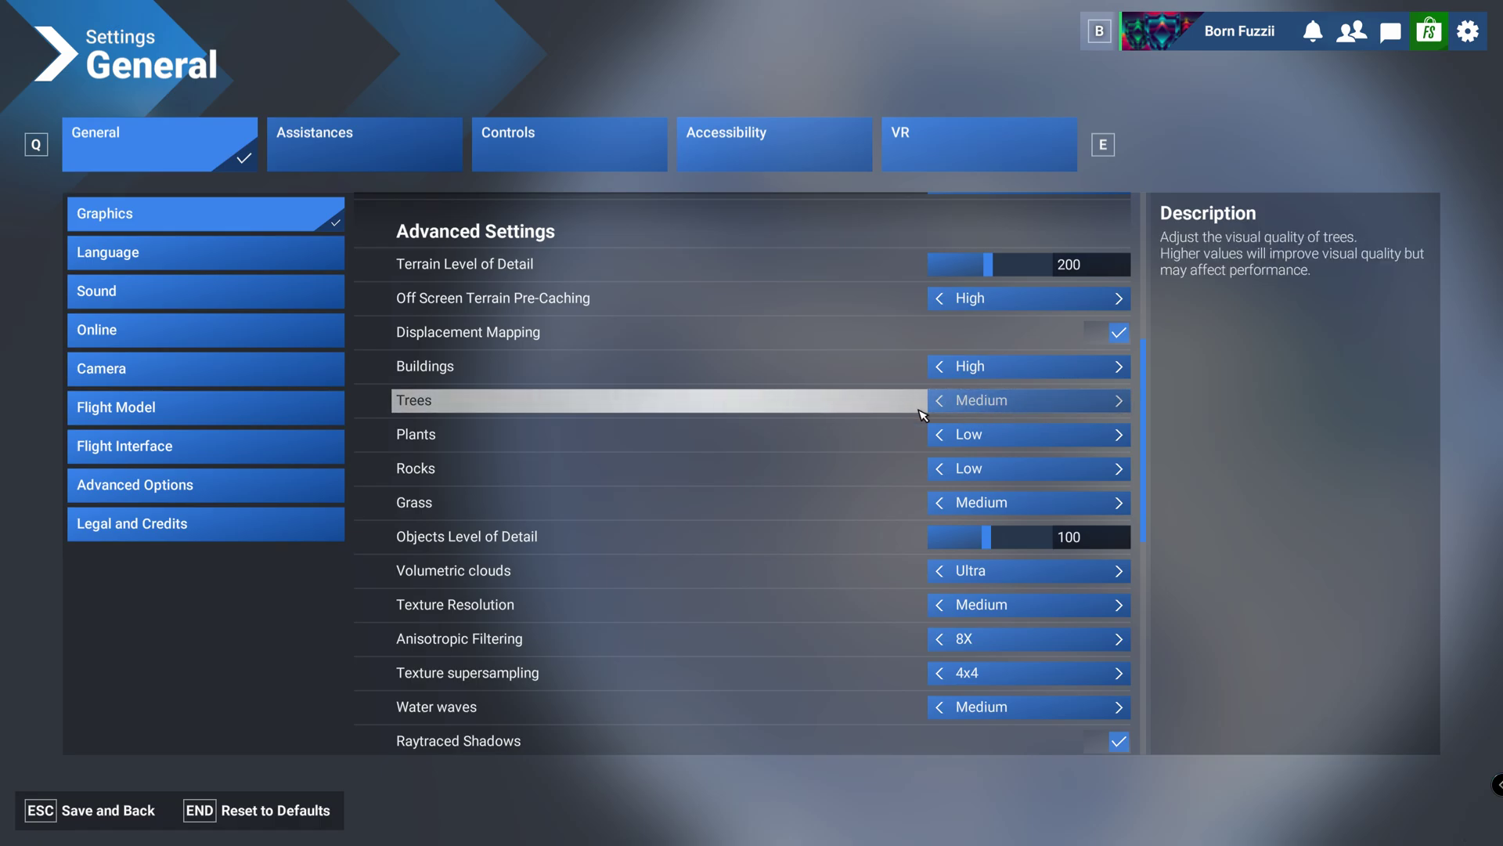
scroll(675, 436, "down", 1)
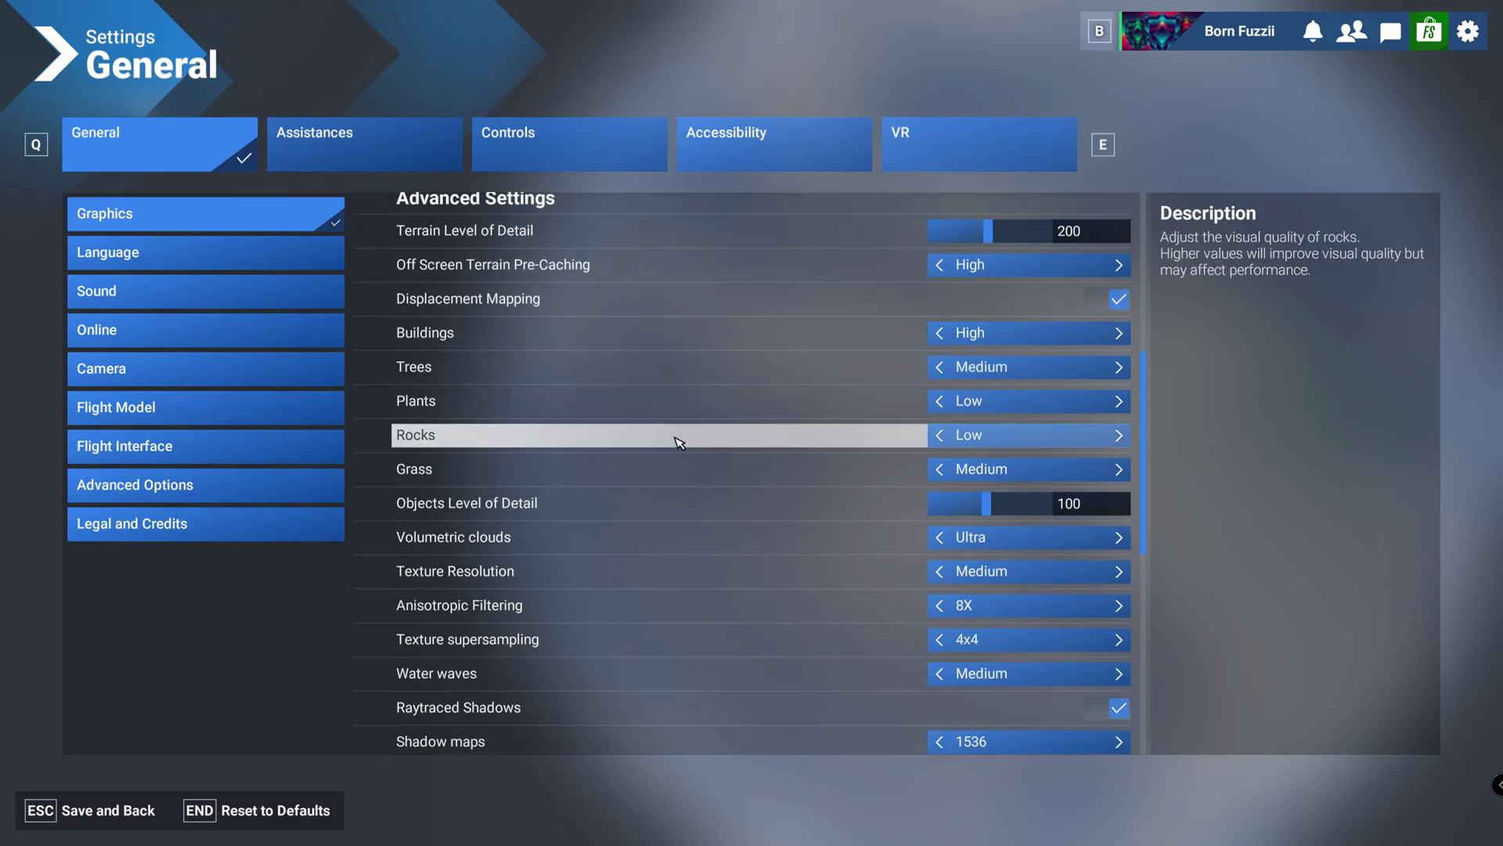
scroll(548, 436, "down", 1)
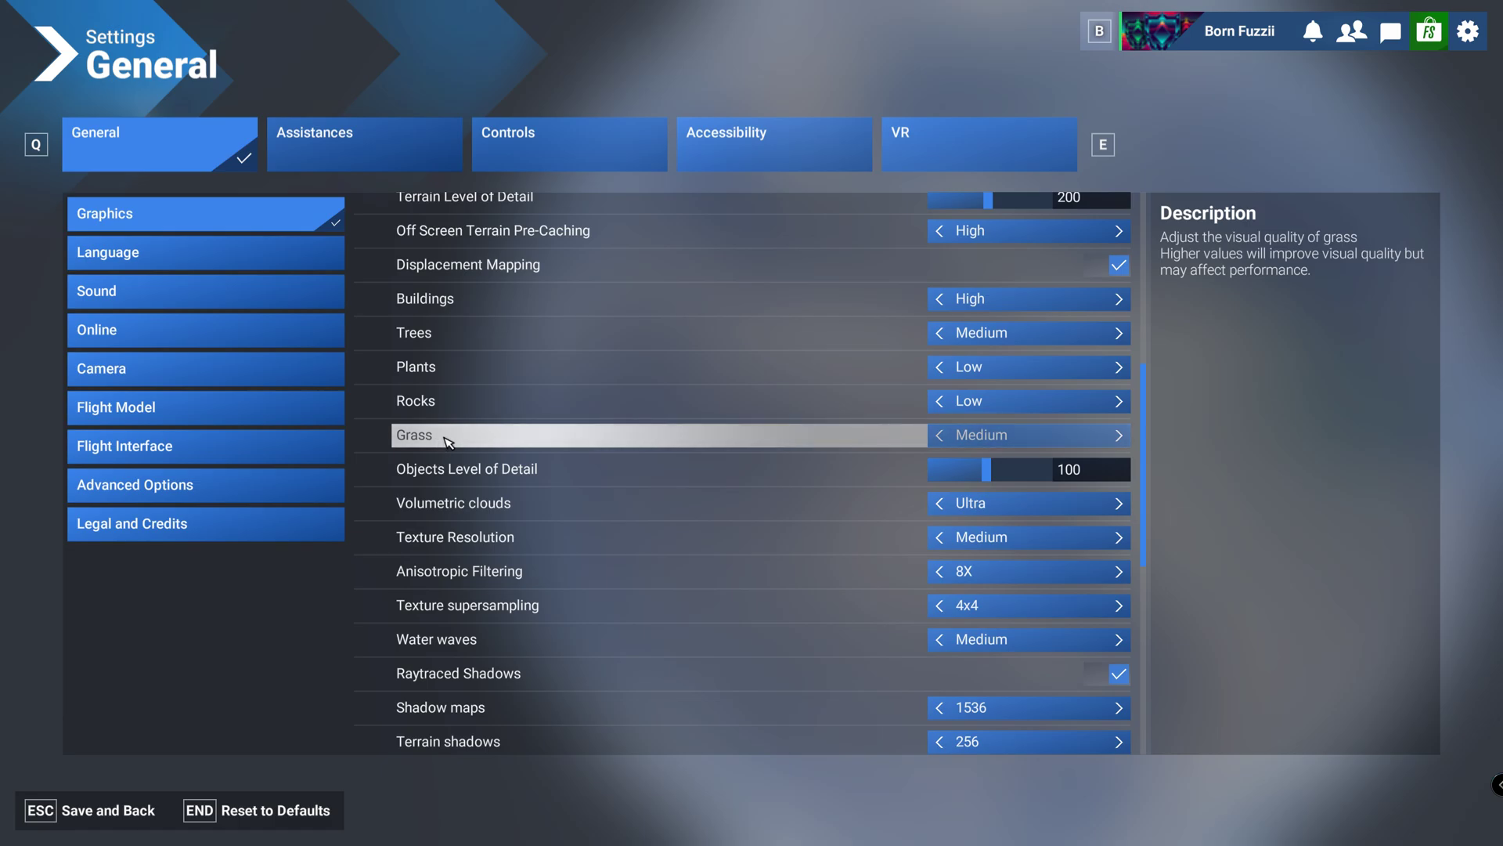
scroll(993, 446, "down", 1)
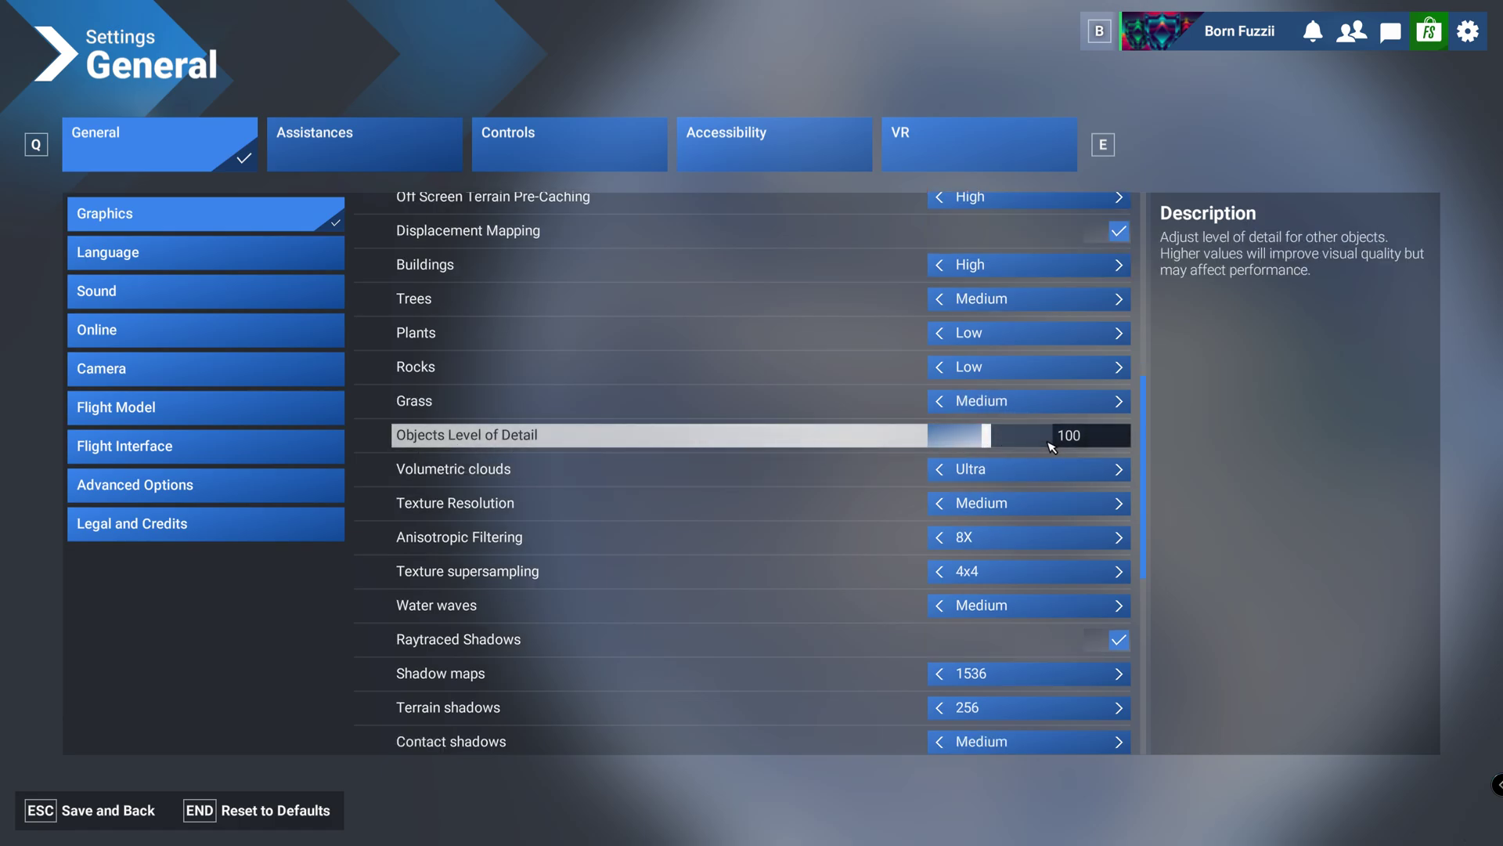
scroll(1052, 447, "down", 1)
scroll(548, 415, "down", 1)
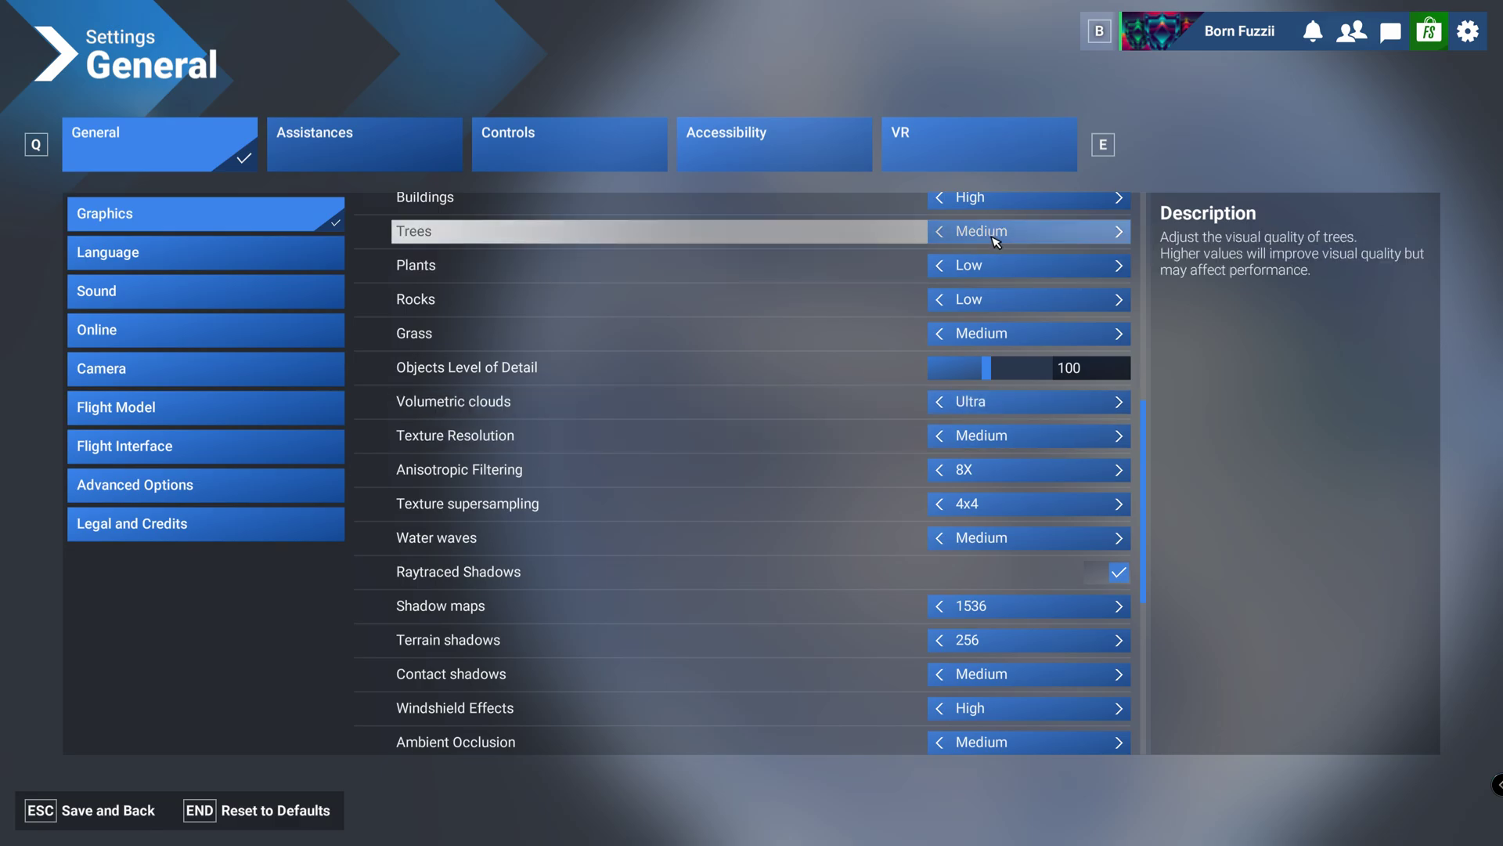
scroll(822, 259, "up", 1)
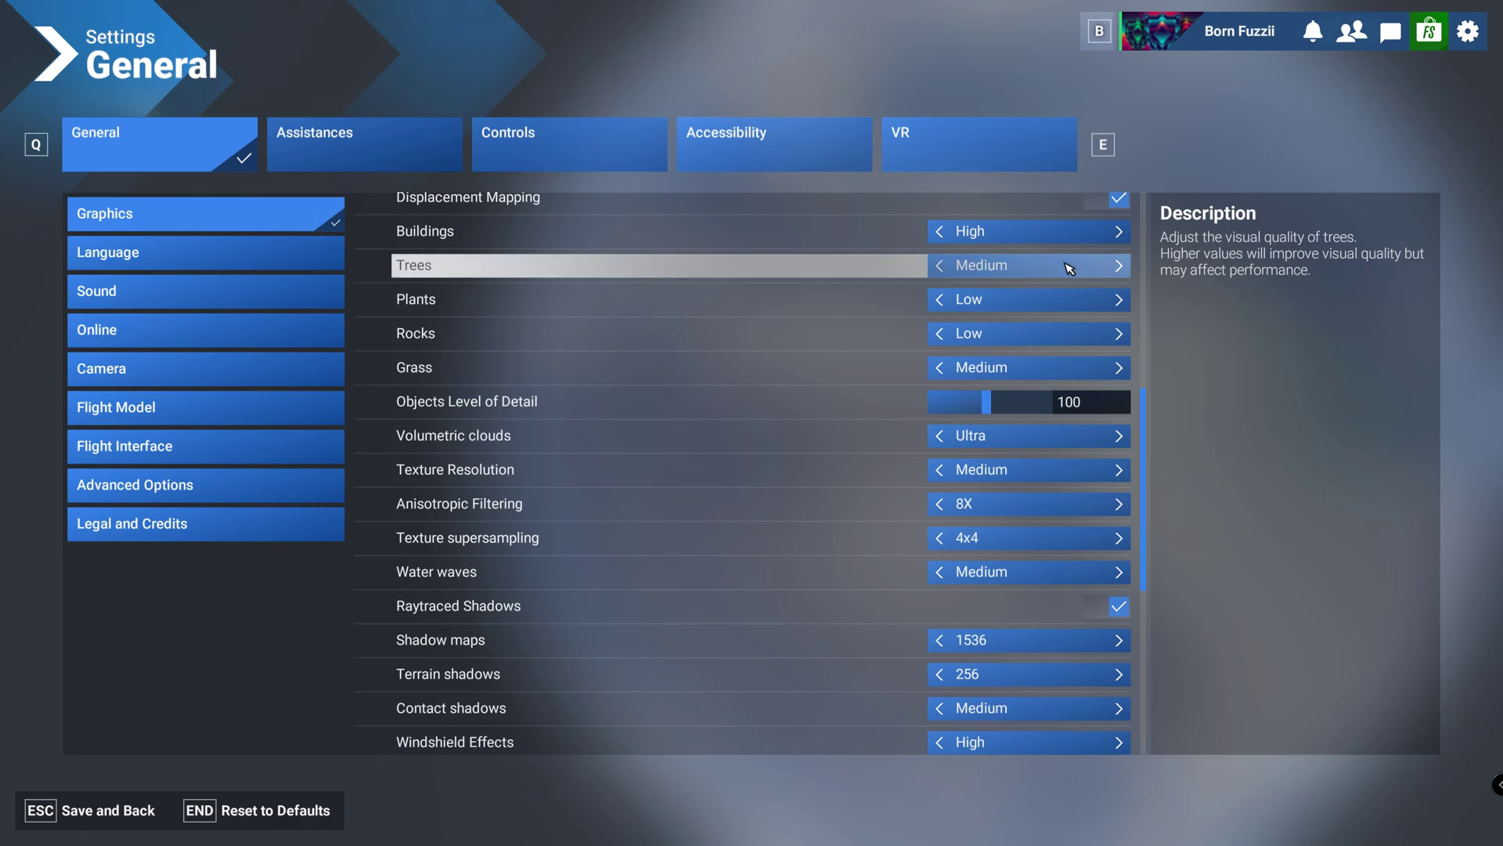
scroll(1063, 502, "down", 1)
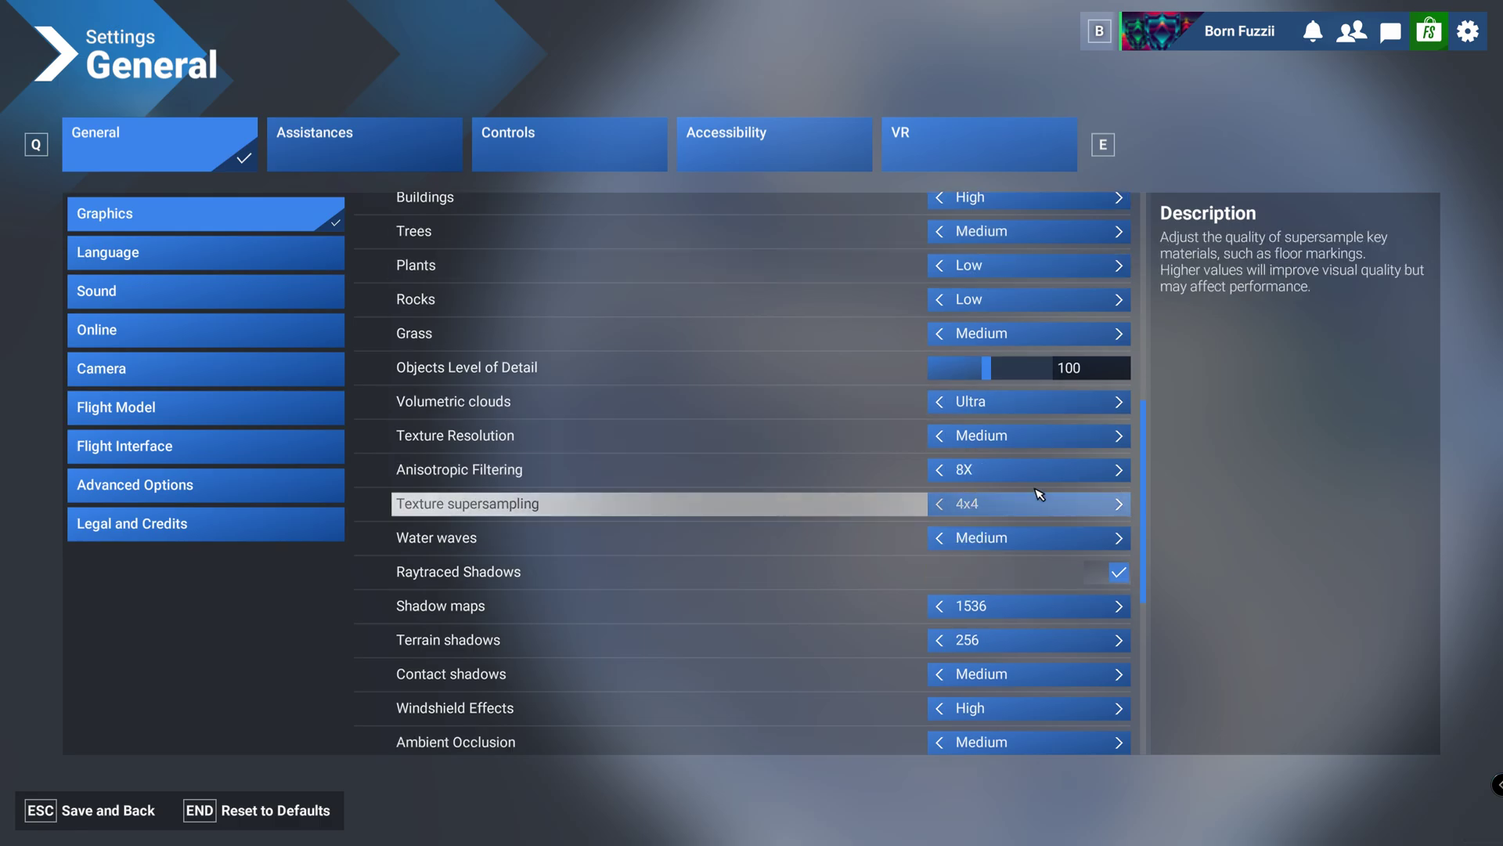
scroll(993, 437, "down", 1)
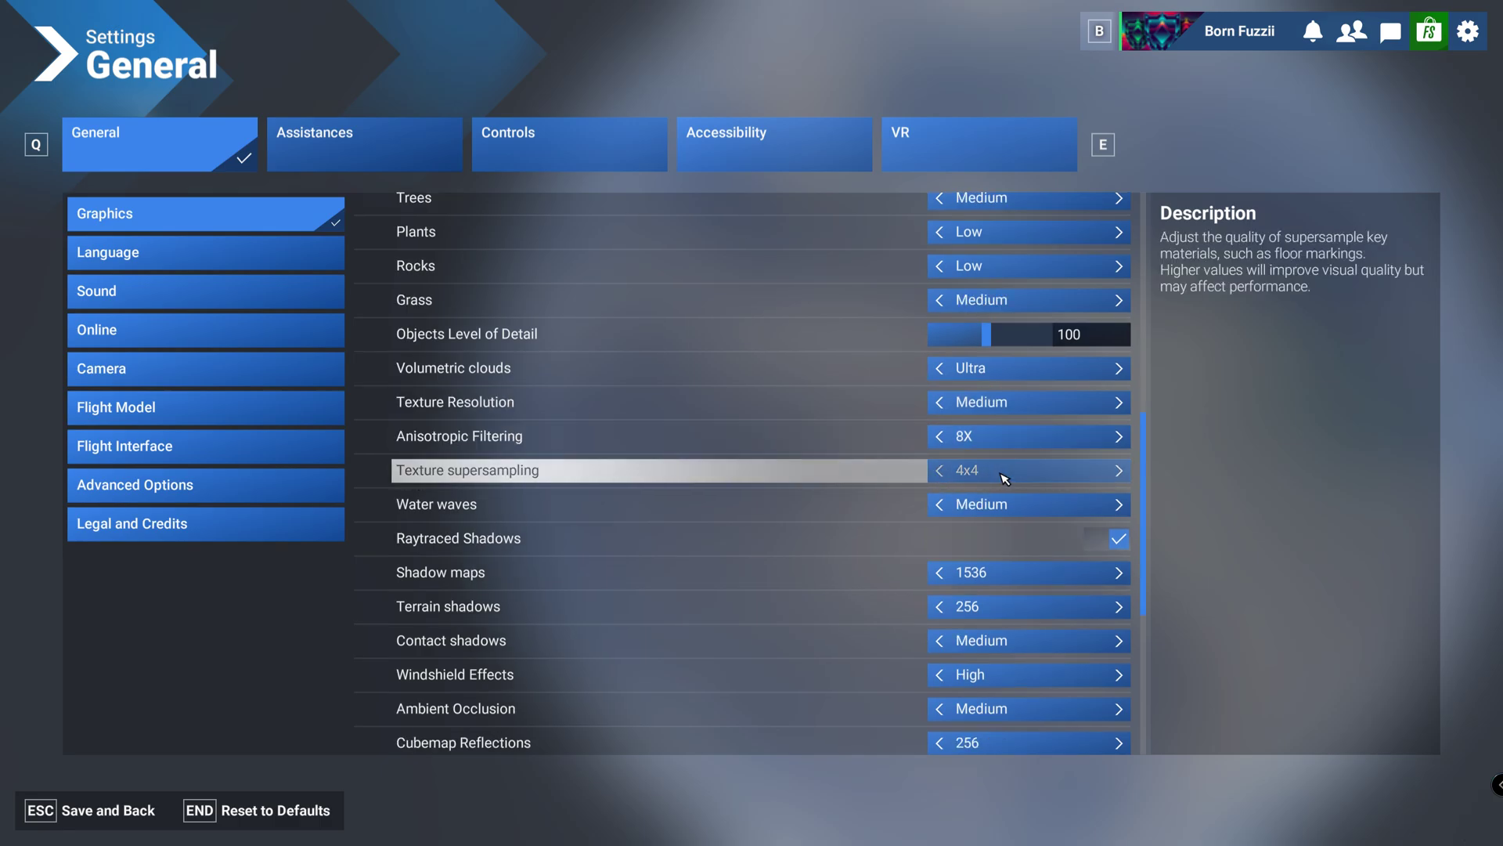
- Review the remaining advanced graphics settings from Water waves through shadows, reflections and traffic to Fauna
scroll(1004, 478, "down", 2)
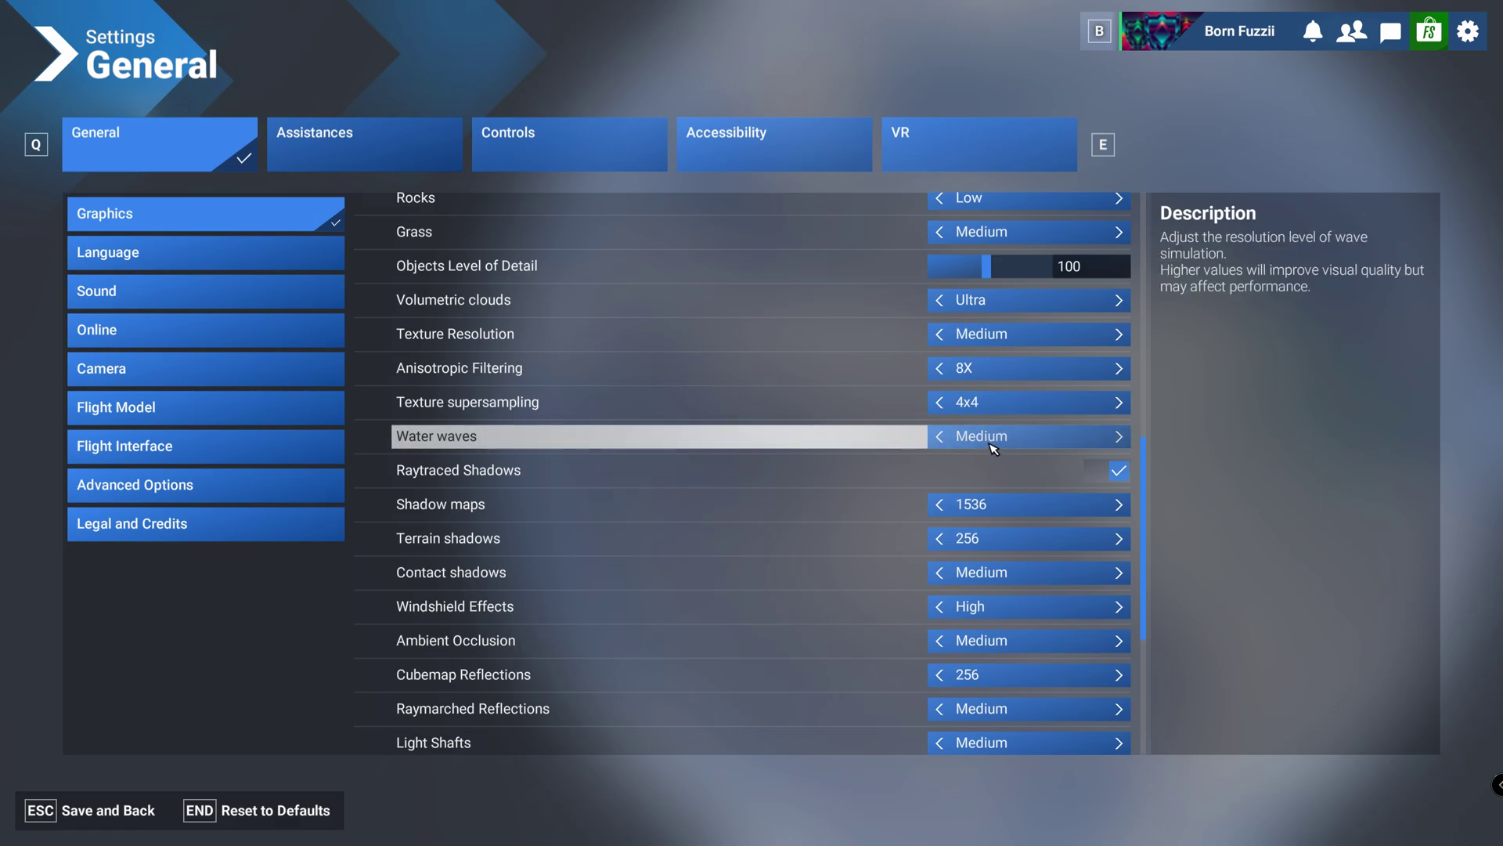
scroll(994, 443, "down", 1)
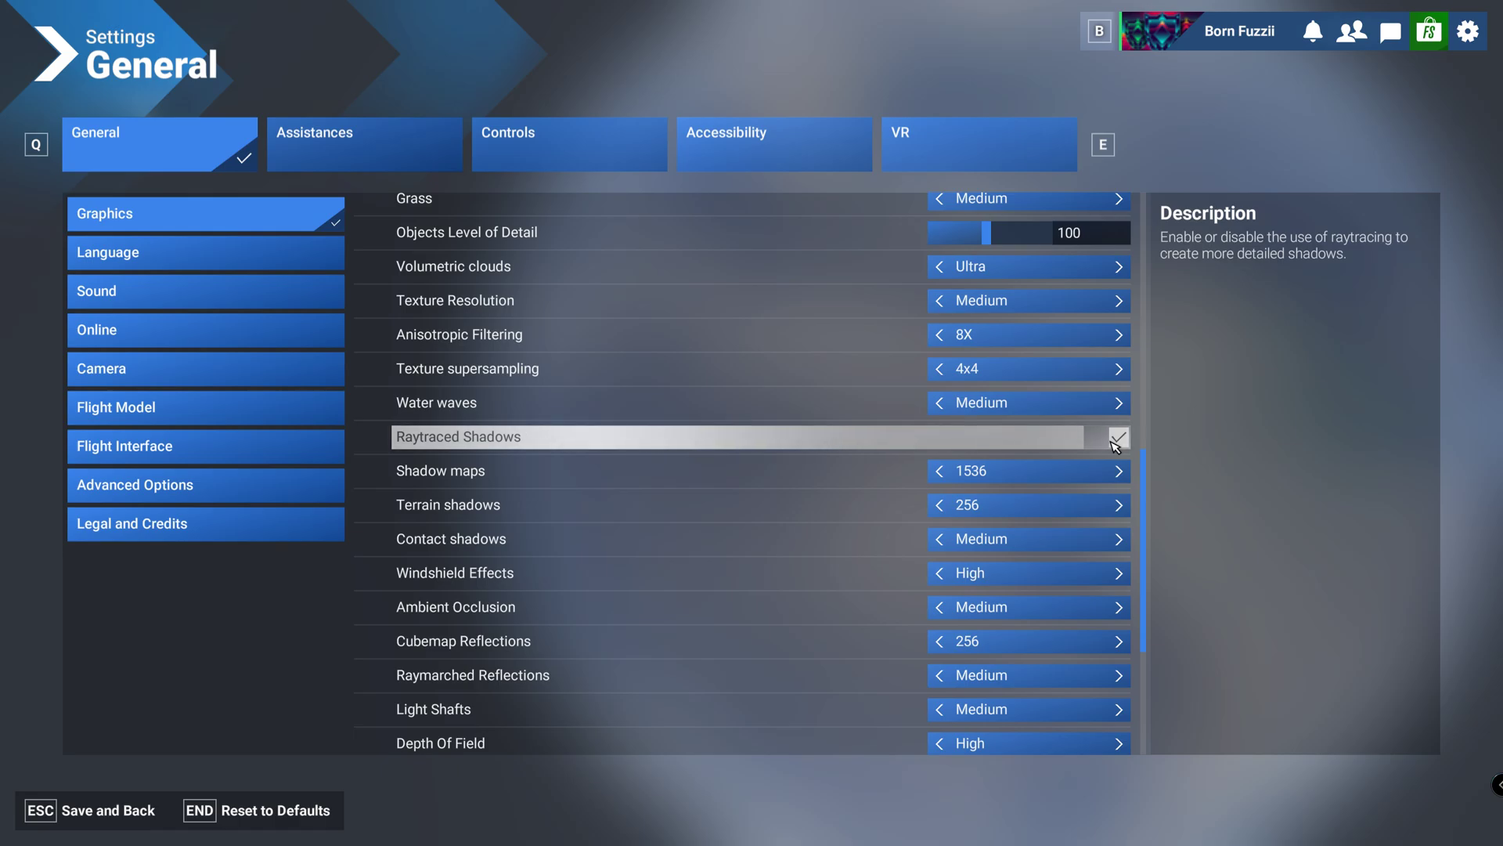
scroll(831, 360, "down", 1)
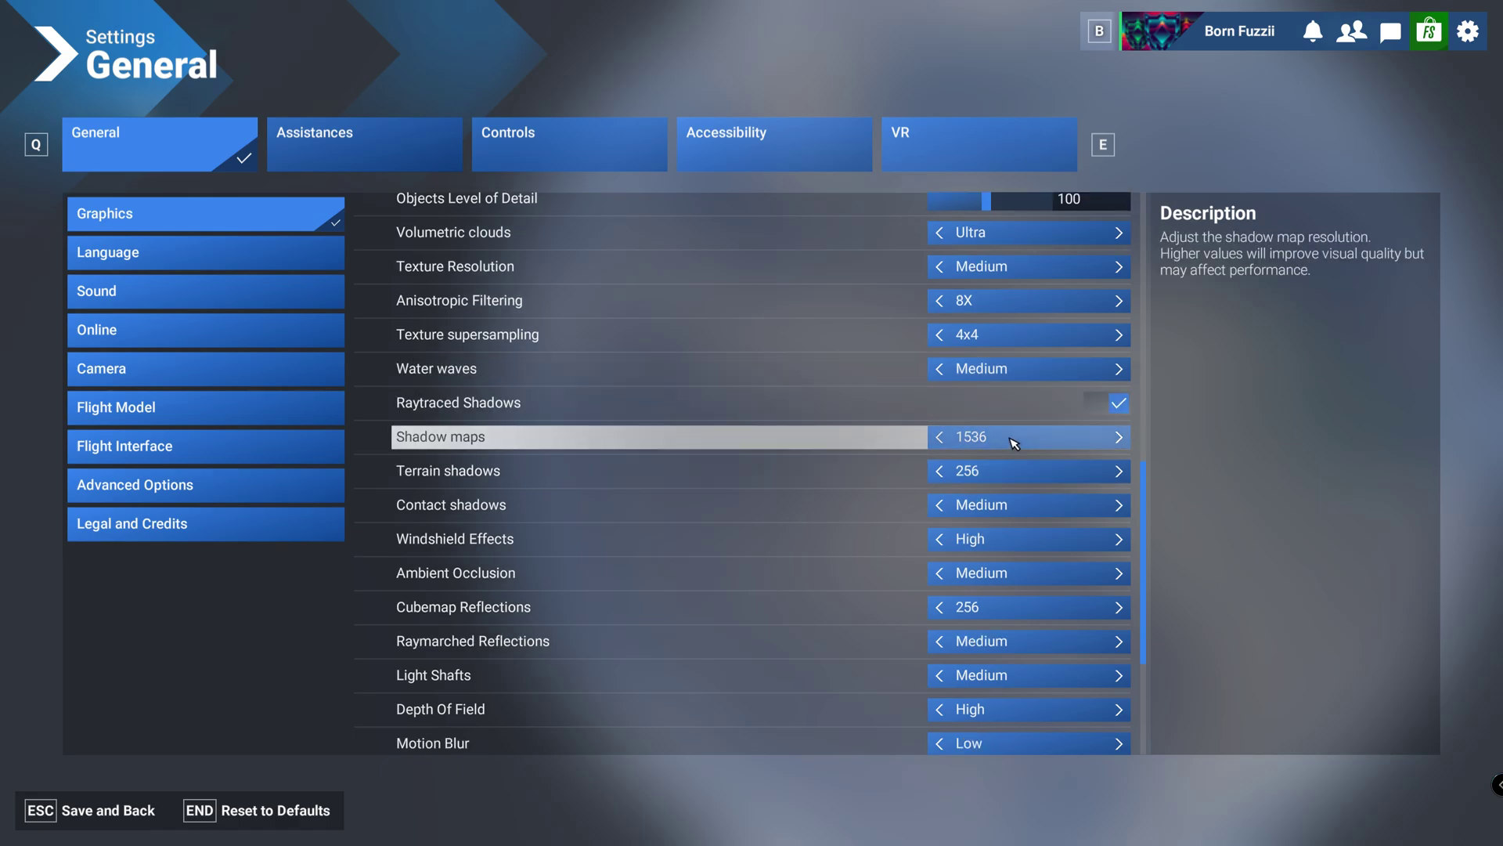
scroll(998, 443, "down", 1)
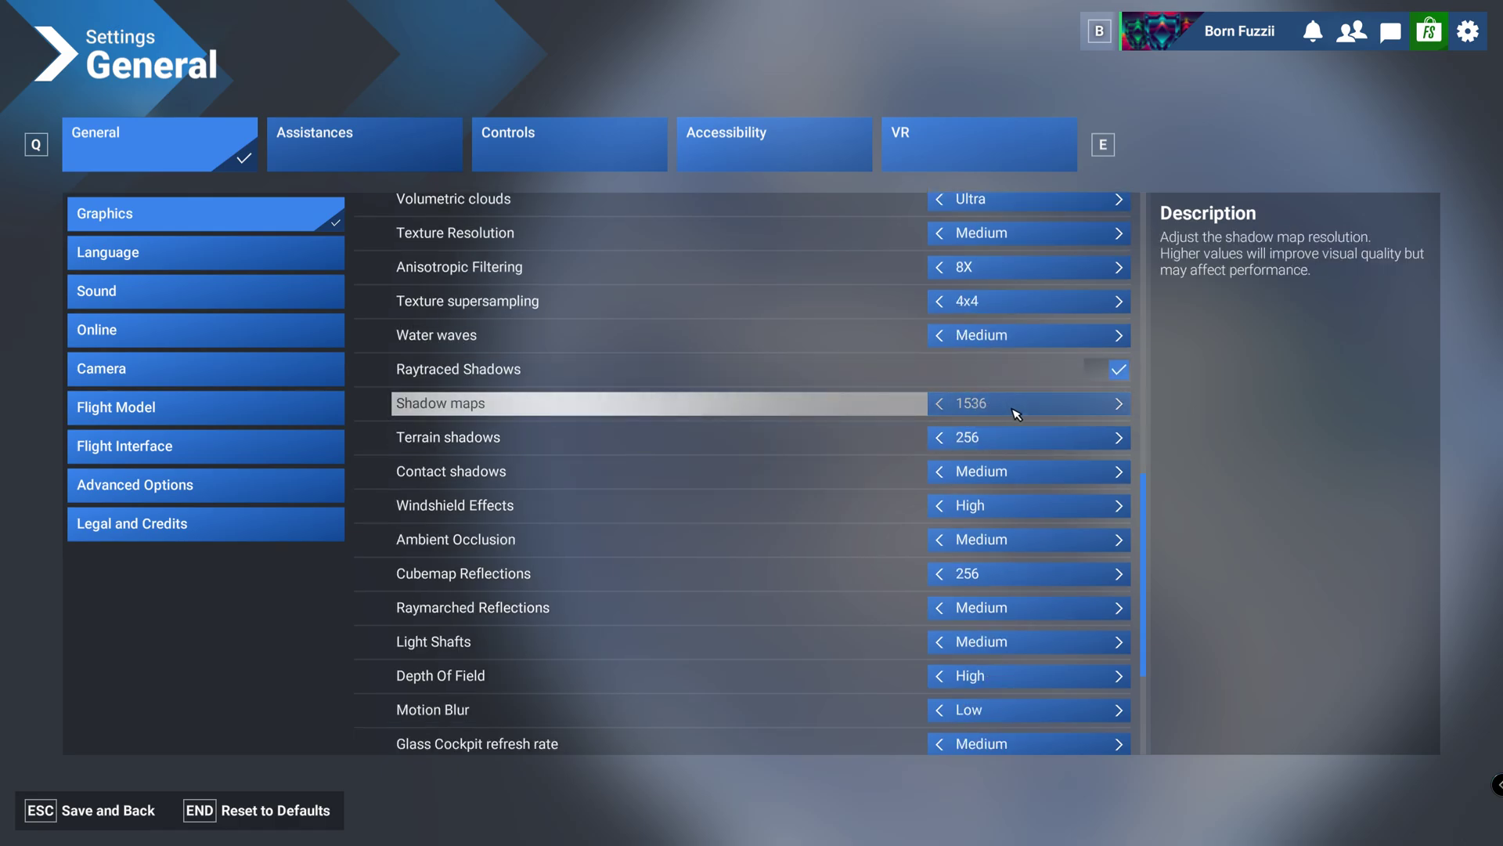
scroll(666, 403, "down", 1)
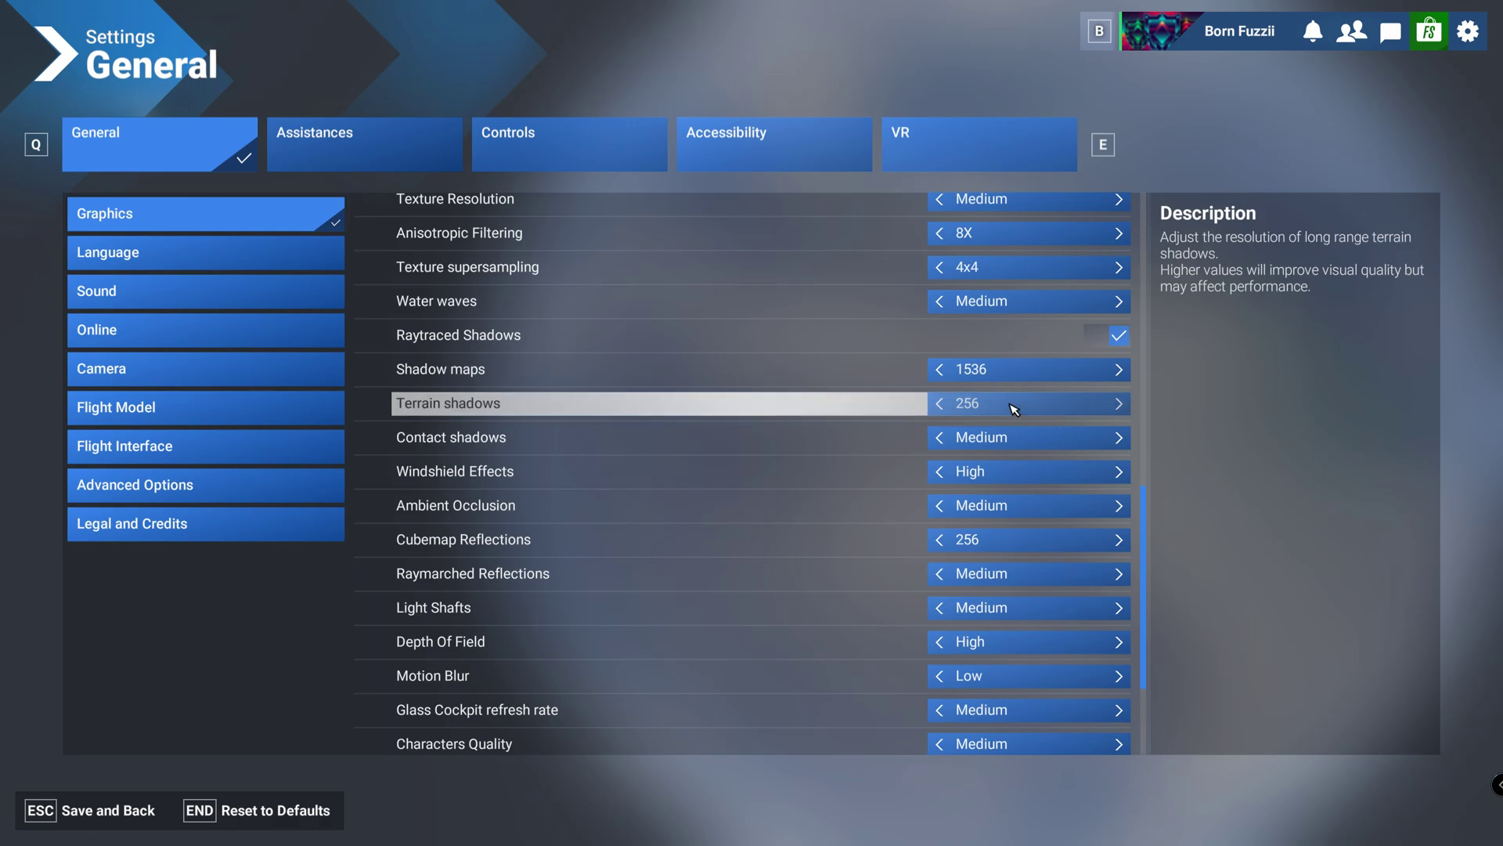
scroll(547, 406, "down", 1)
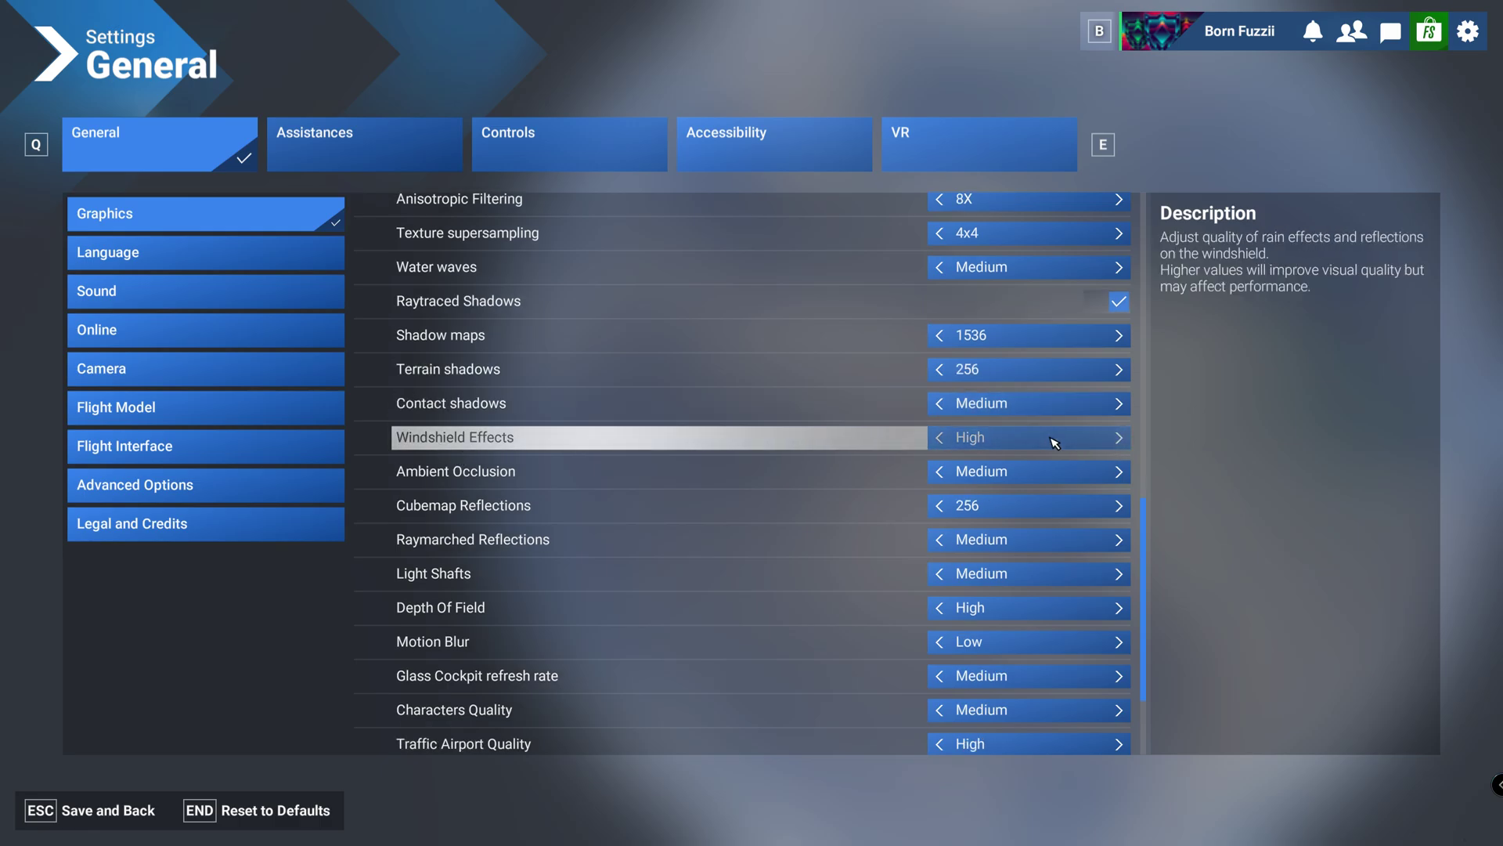
scroll(496, 458, "down", 1)
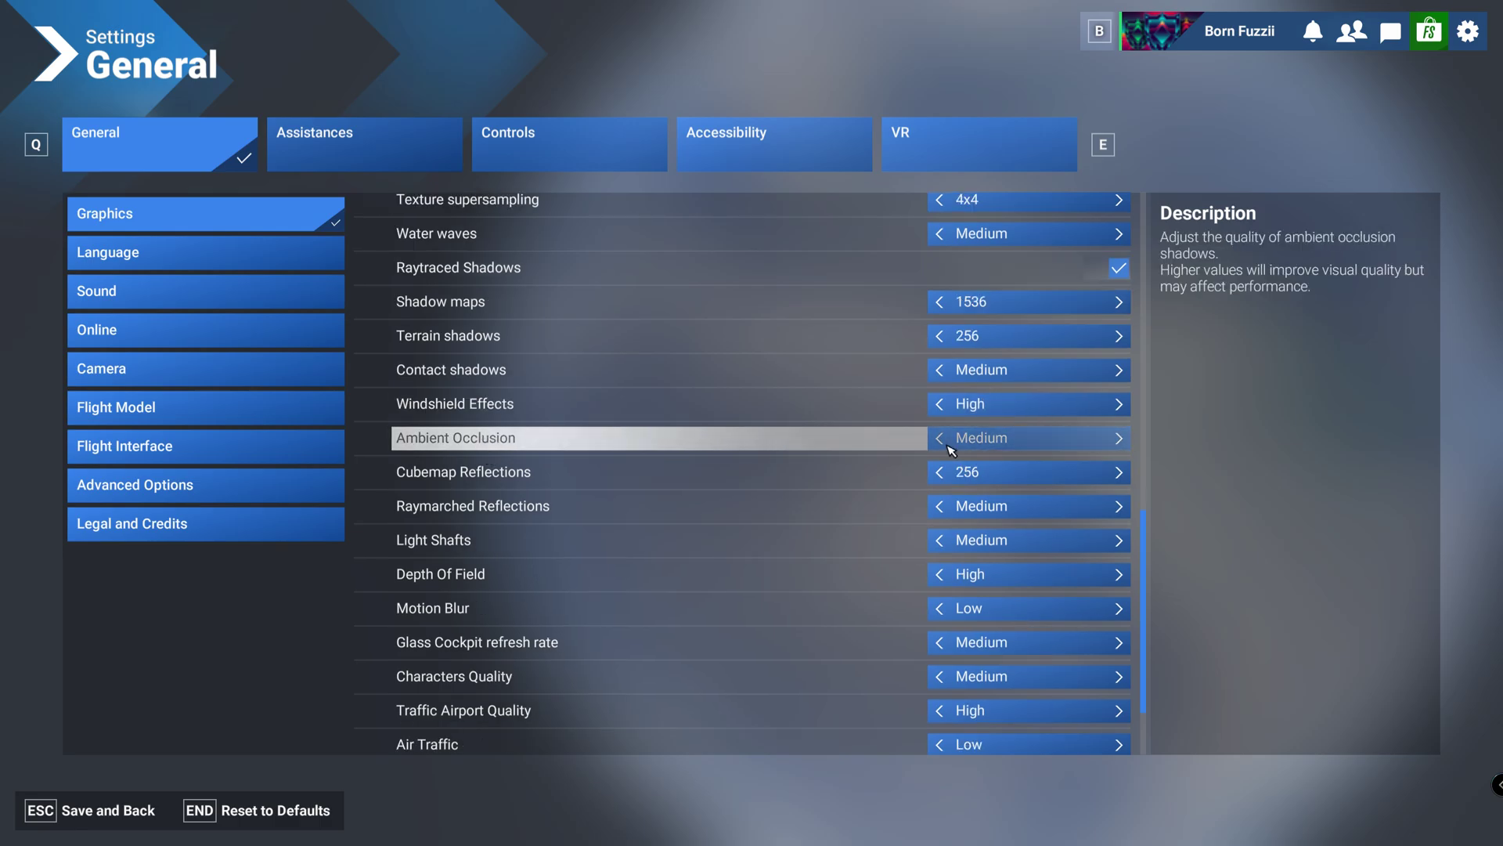
scroll(651, 442, "down", 1)
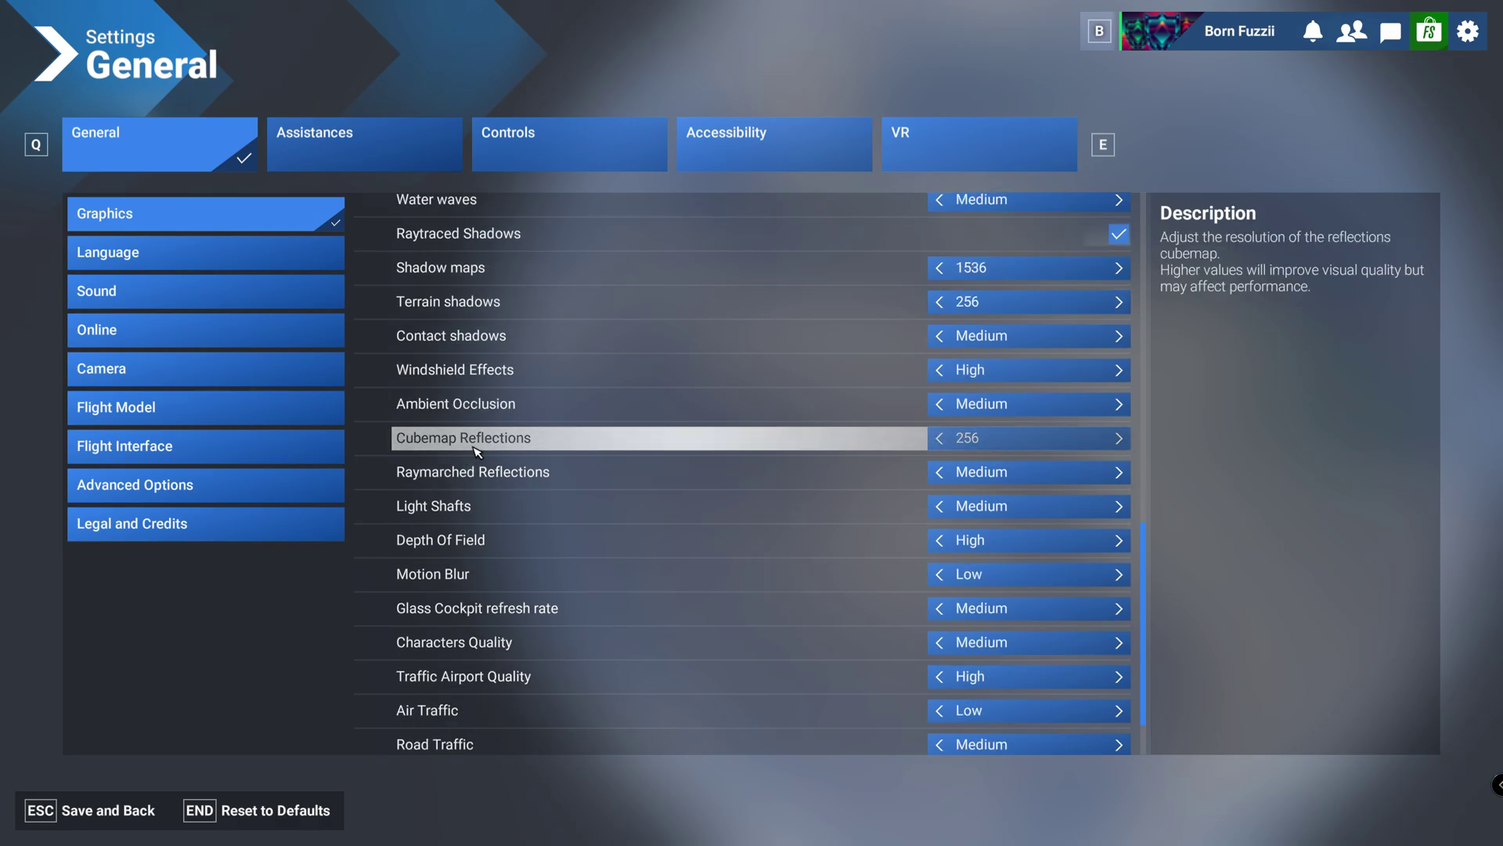
scroll(530, 457, "down", 1)
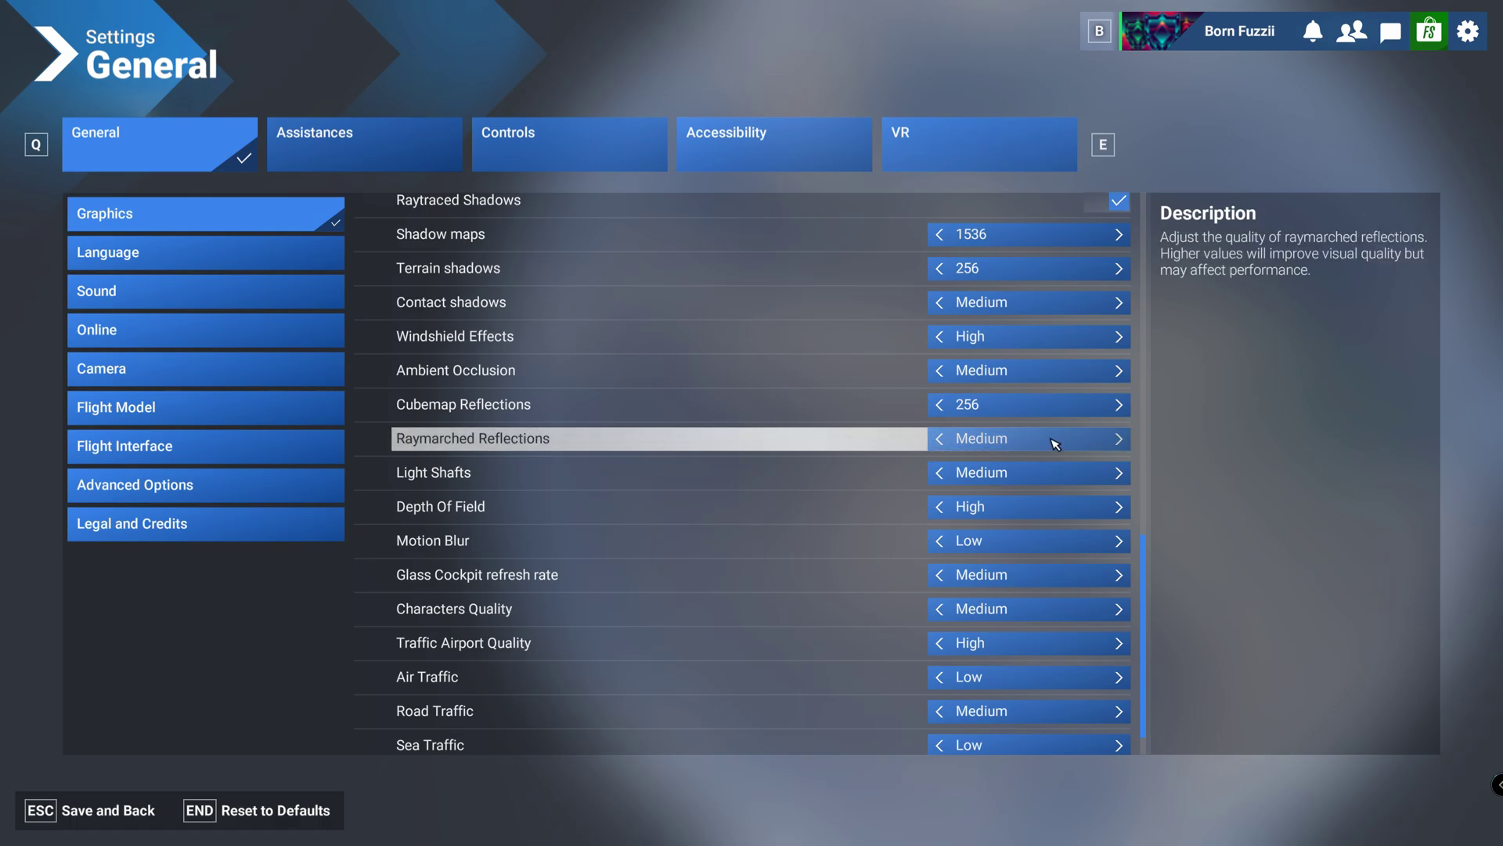
scroll(684, 429, "down", 1)
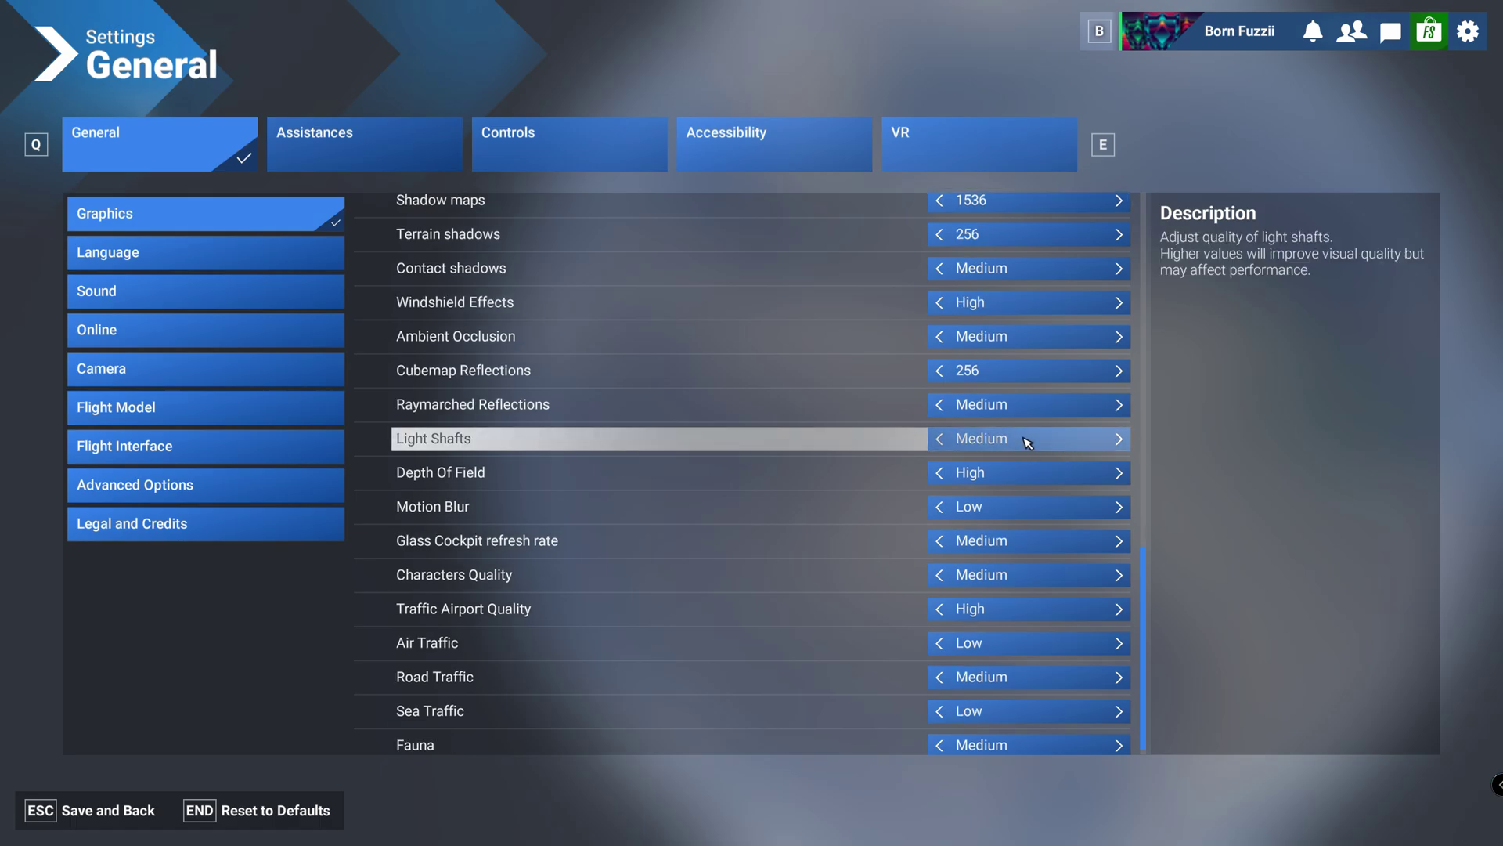
scroll(1029, 450, "down", 1)
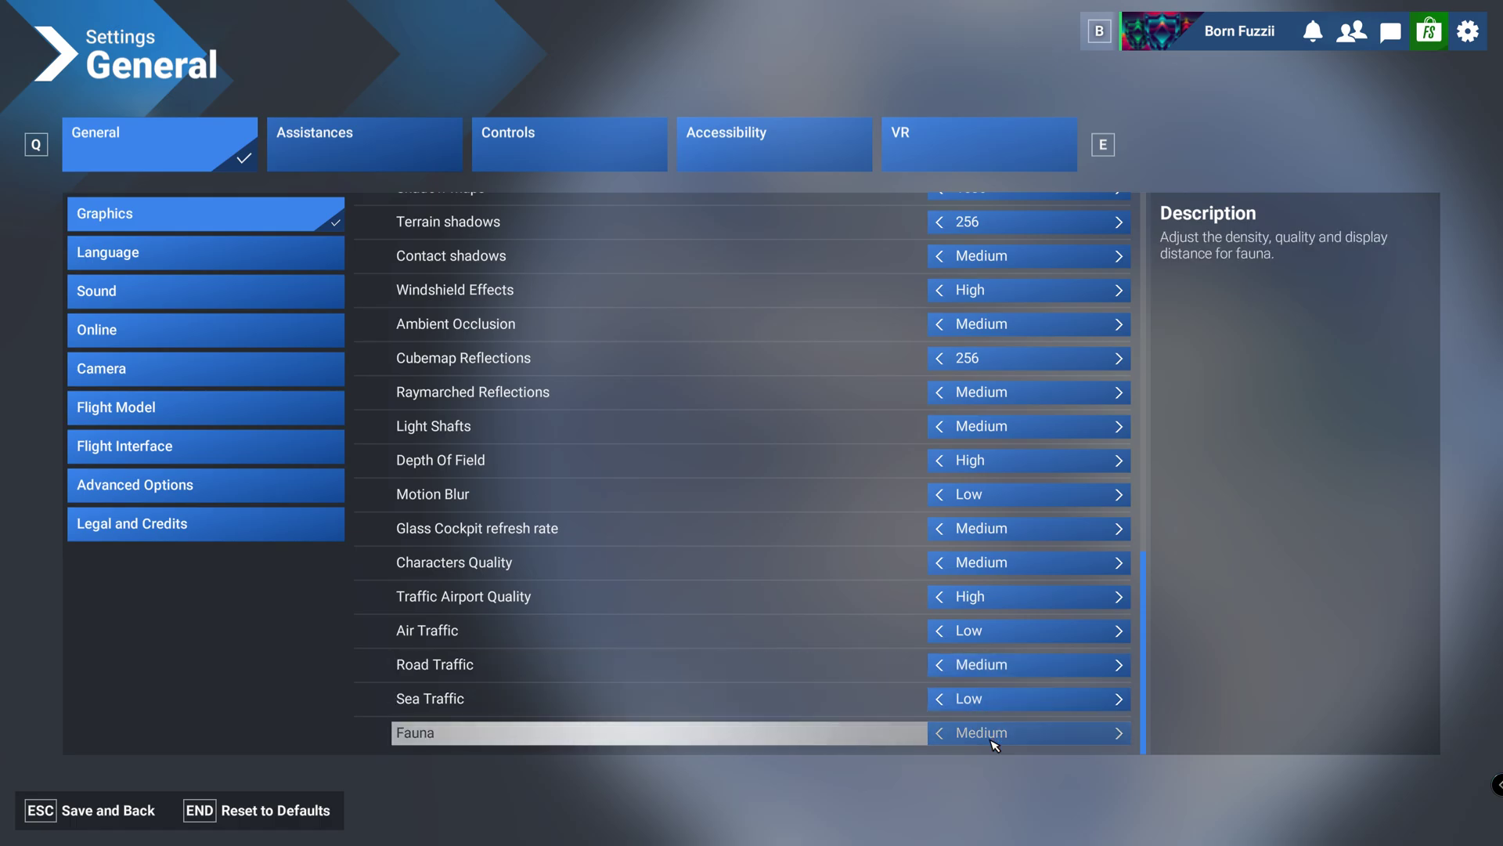
- Open the Online settings and review the data connection, communication, rolling cache, data consumption and bandwidth options
left_click(122, 343)
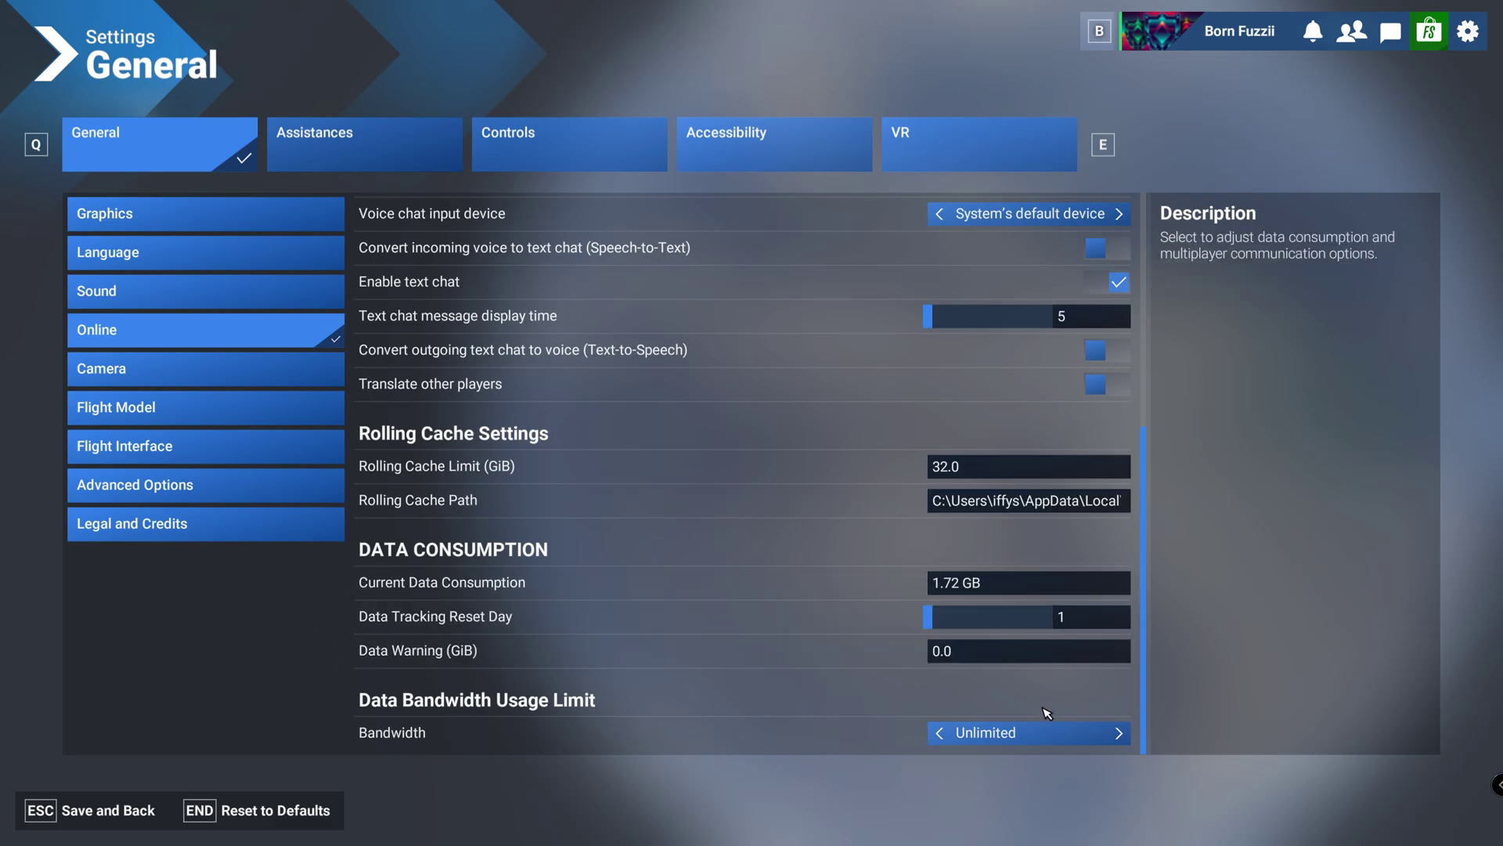
scroll(1053, 693, "up", 1)
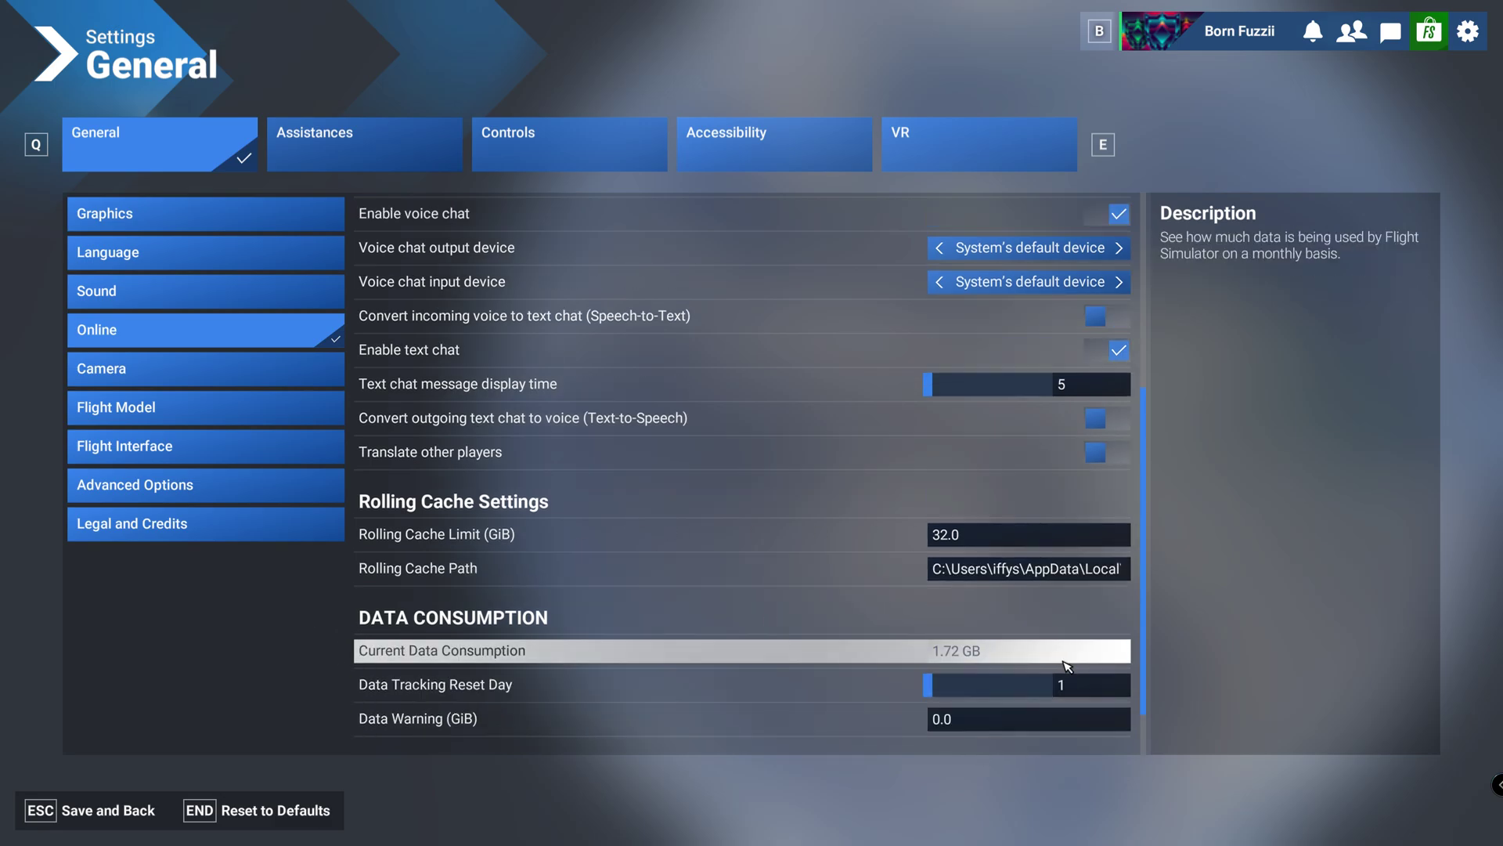
scroll(1067, 665, "up", 5)
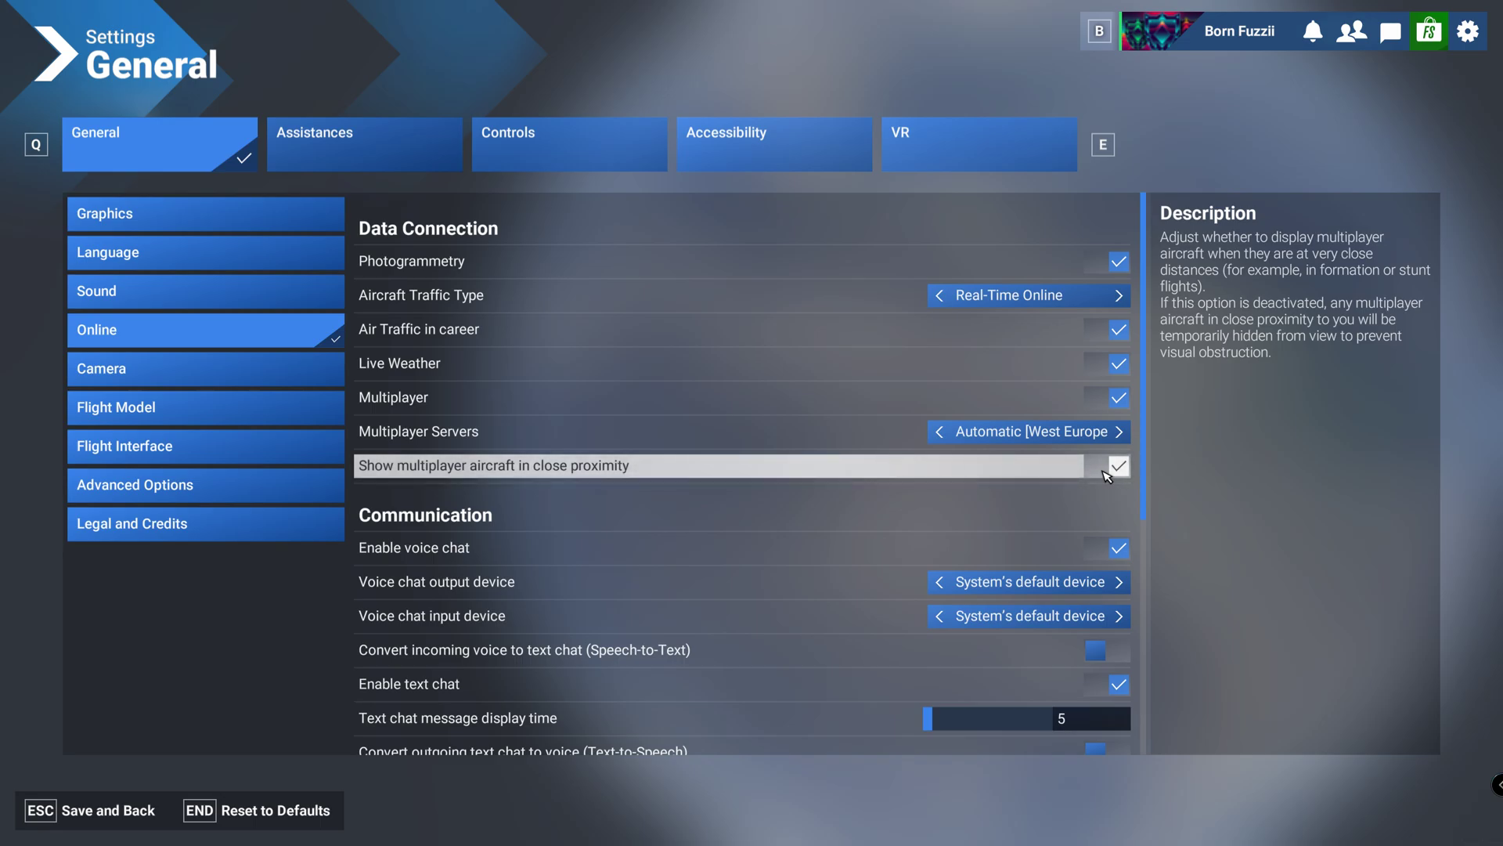
scroll(1016, 540, "down", 5)
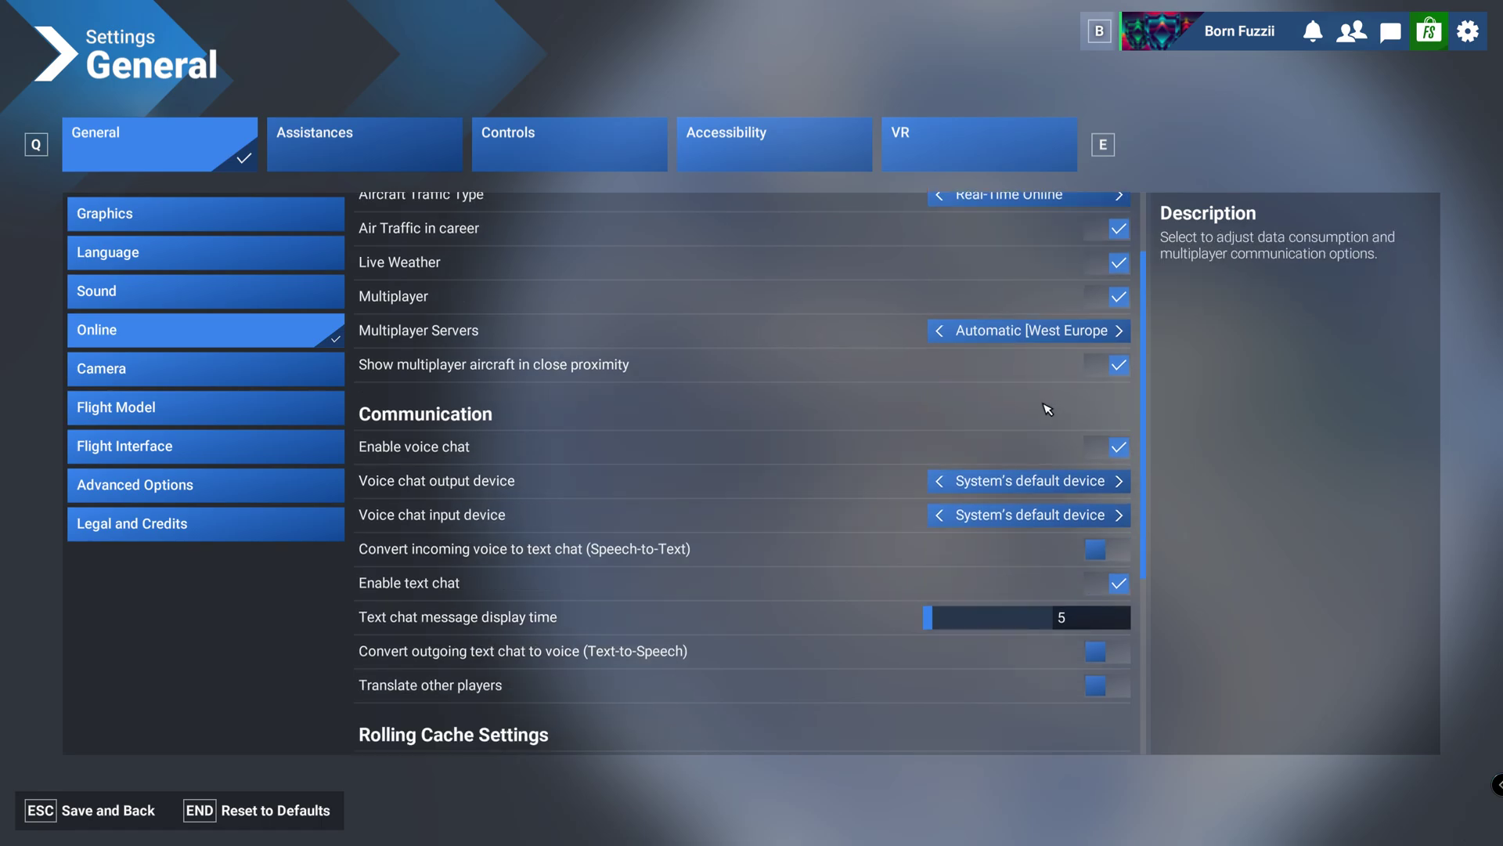
scroll(1016, 540, "down", 5)
scroll(811, 568, "up", 5)
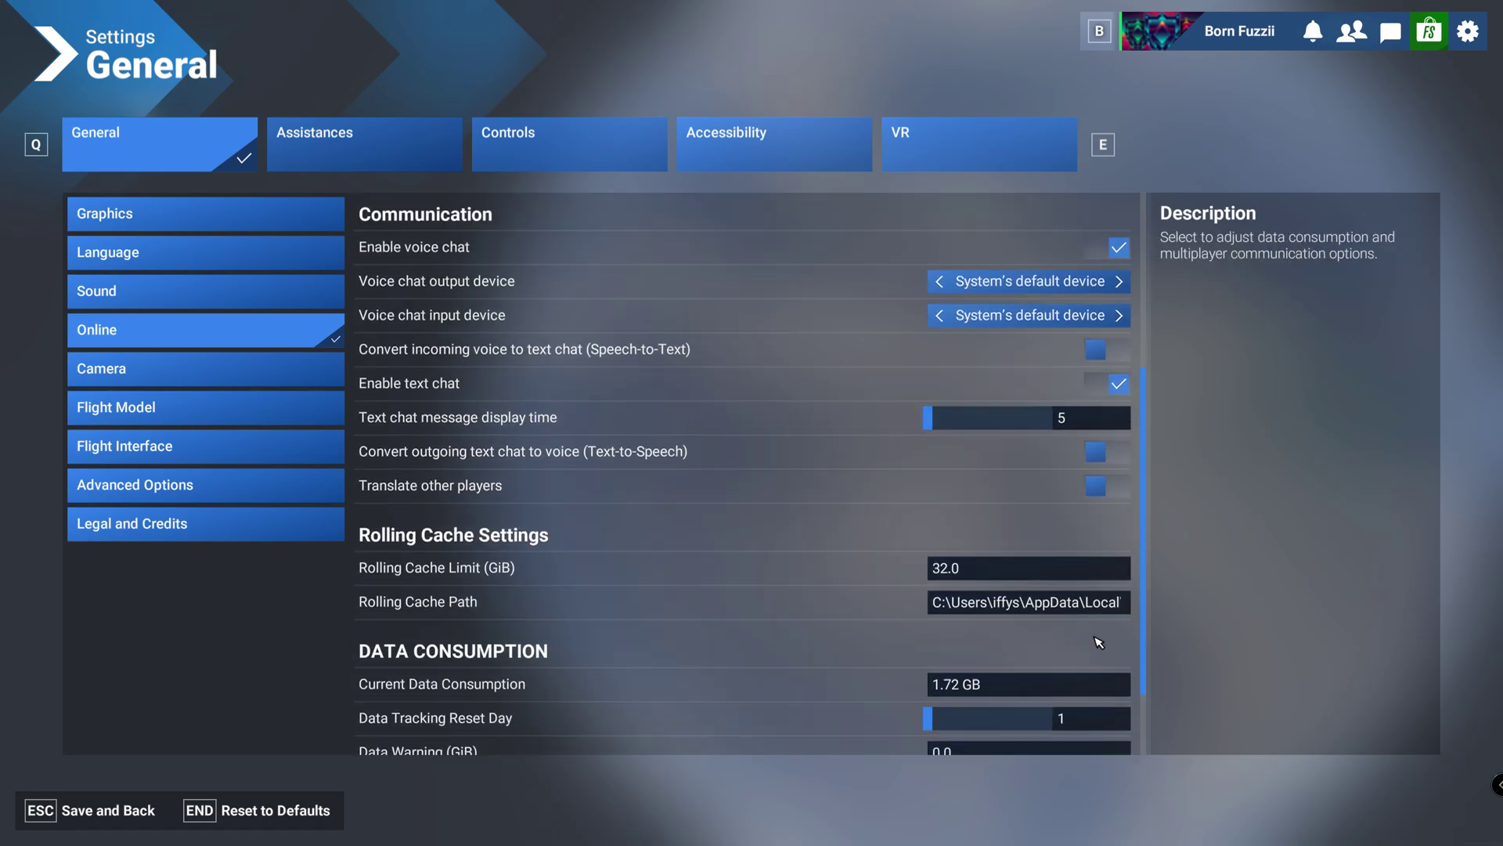